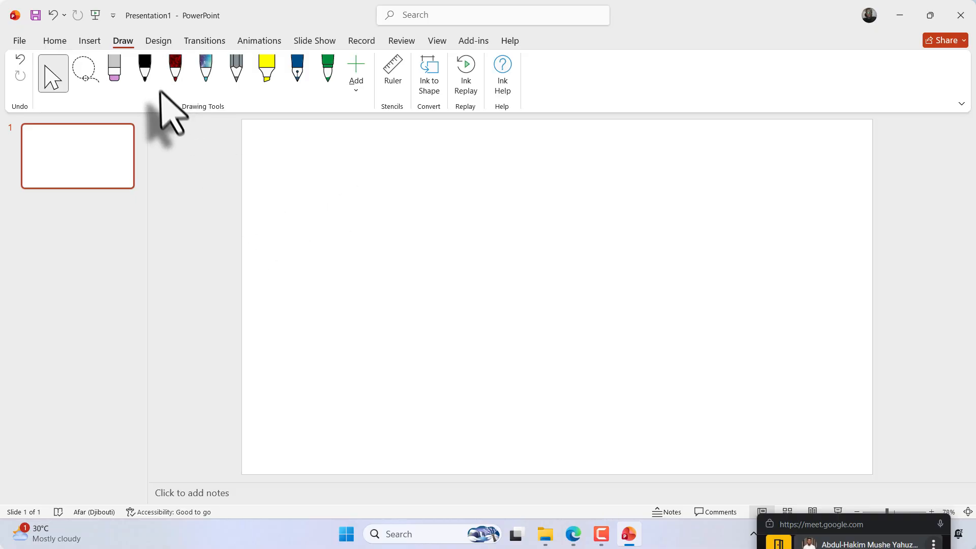
Step: Draw a stick figure with a face, body, arms and legs near the slide's centre using the black pen
{"action": "left_click", "coordinate": [145, 73]}
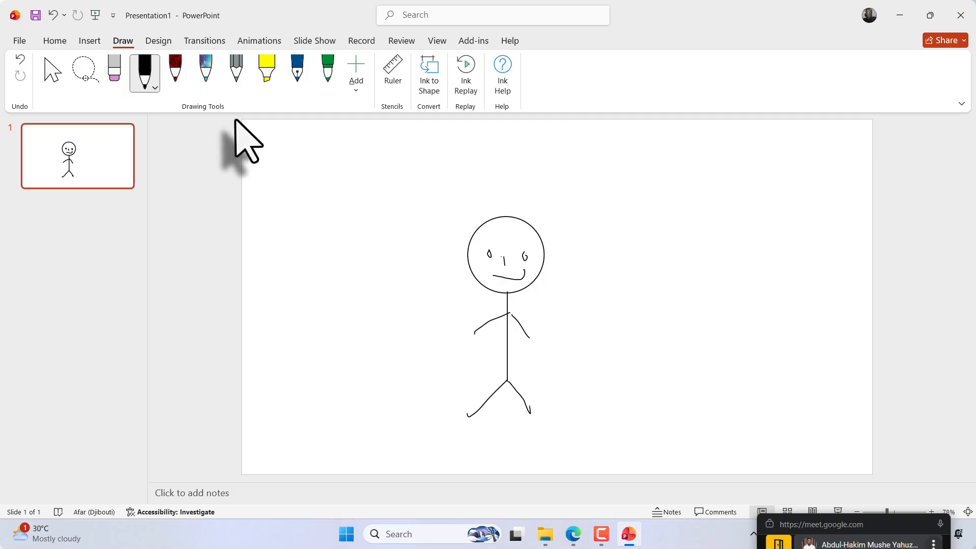
Step: Select the stick figure's facial features, head circle and arms one at a time as separate ink objects
{"action": "left_click", "coordinate": [49, 73]}
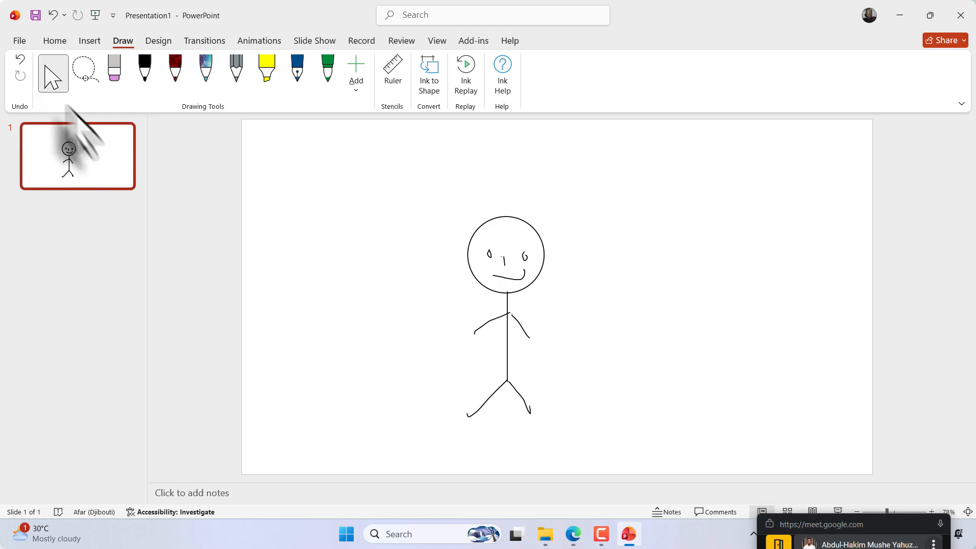
{"action": "left_click", "coordinate": [508, 264]}
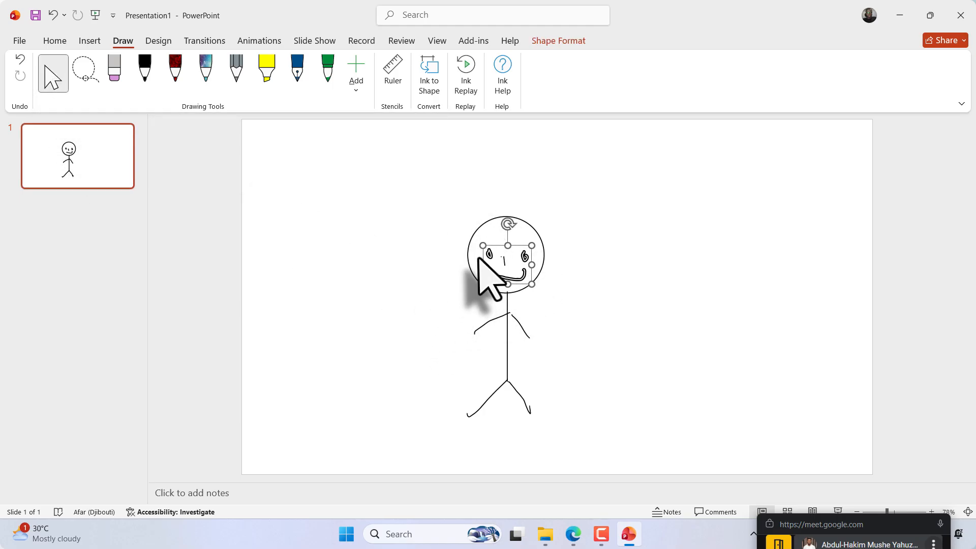
{"action": "left_click", "coordinate": [491, 220]}
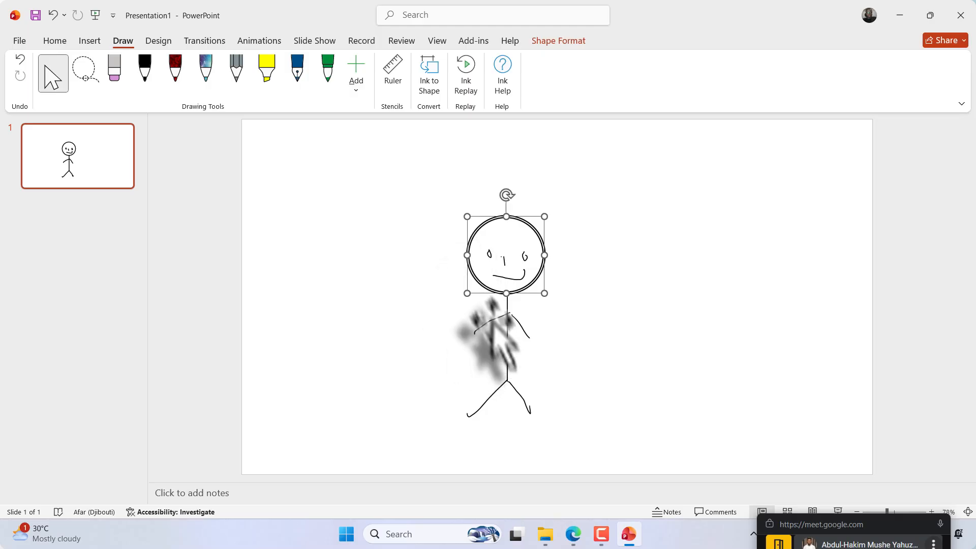
{"action": "left_click", "coordinate": [514, 272]}
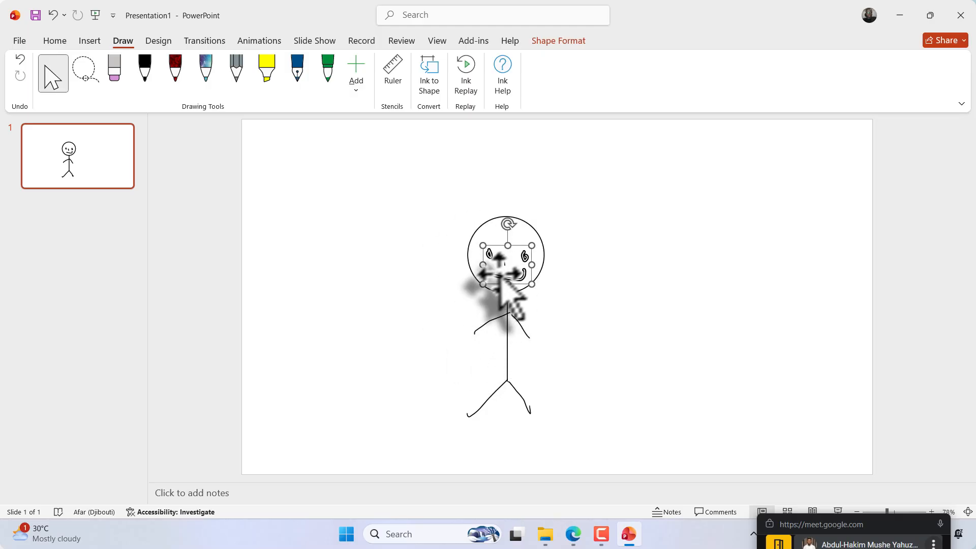
{"action": "left_click", "coordinate": [488, 321]}
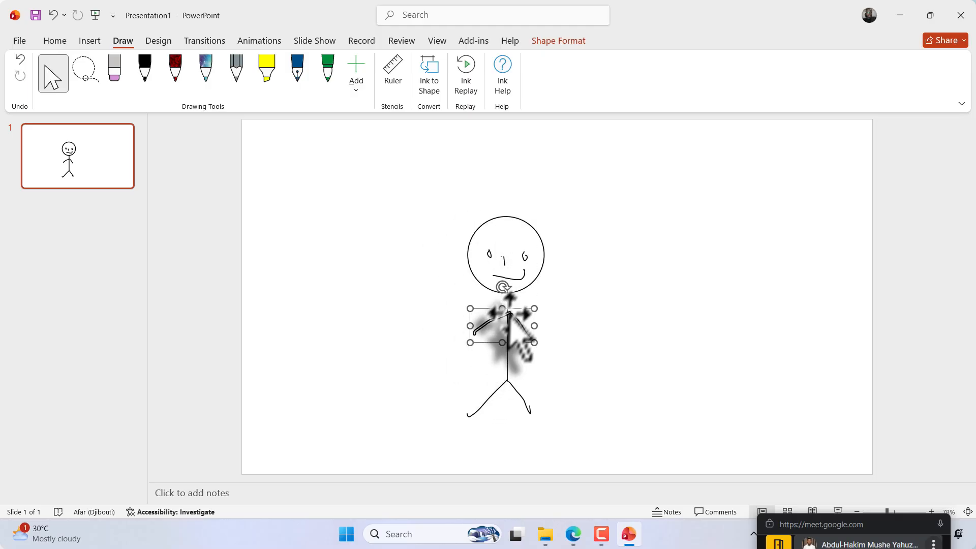
{"action": "left_click", "coordinate": [512, 308]}
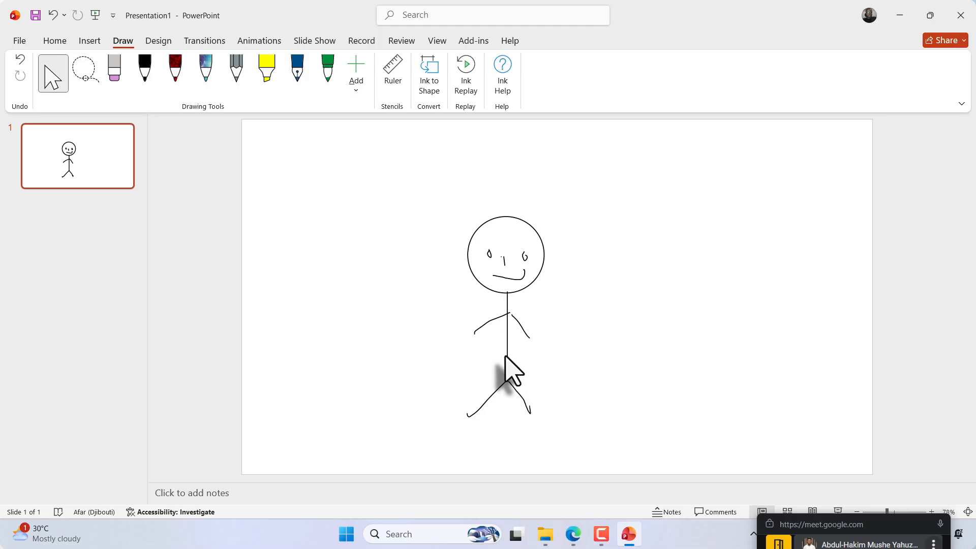
Step: Try moving the stick figure's body line slightly to the left, then deselect it
{"action": "left_click", "coordinate": [506, 359]}
{"action": "mouse_move", "coordinate": [506, 354]}
{"action": "left_mouse_down"}
{"action": "mouse_move", "coordinate": [428, 356]}
{"action": "mouse_move", "coordinate": [447, 369]}
{"action": "mouse_move", "coordinate": [494, 362]}
{"action": "left_mouse_up"}
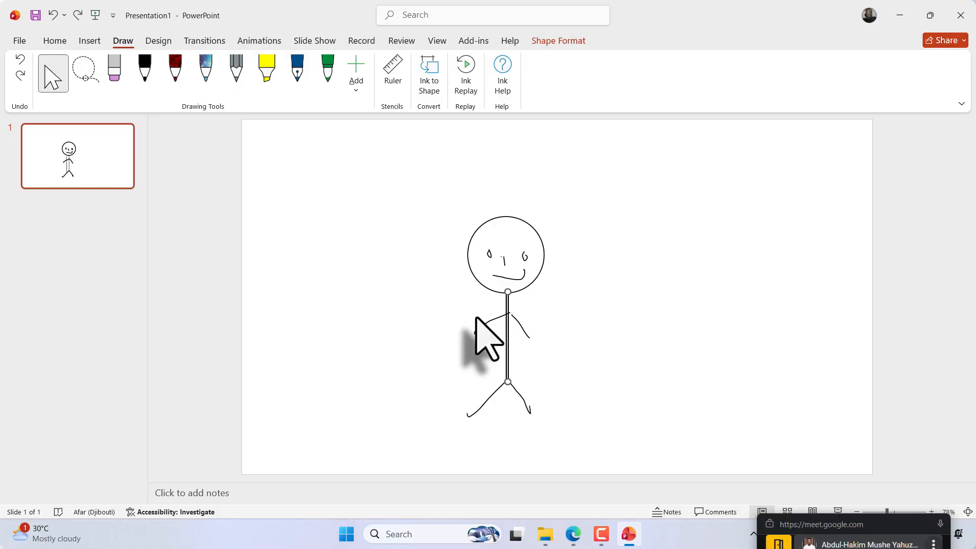
{"action": "left_click", "coordinate": [461, 272]}
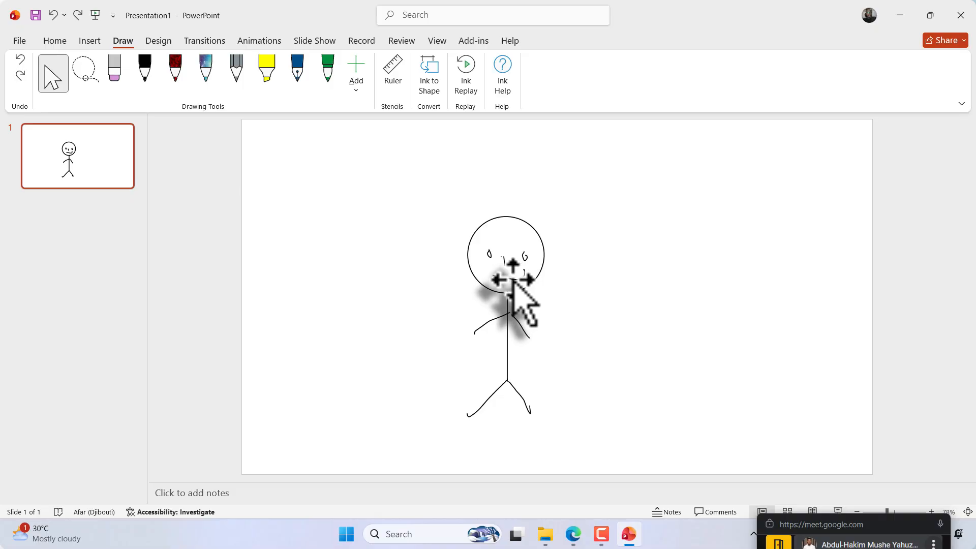
Step: Nudge the group of facial features slightly up and to the left inside the head
{"action": "left_click_drag", "start_coordinate": [512, 279], "coordinate": [510, 280]}
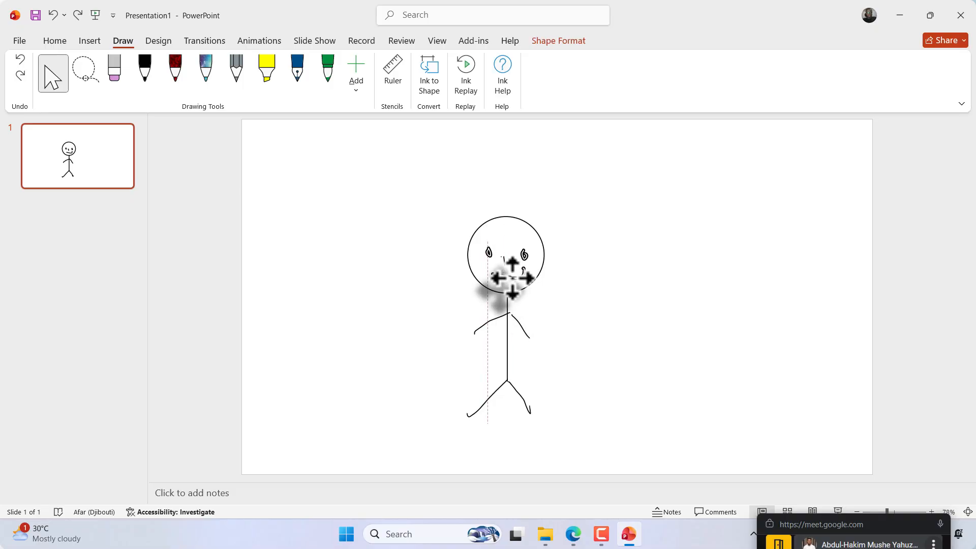
{"action": "left_click_drag", "start_coordinate": [512, 278], "coordinate": [510, 280]}
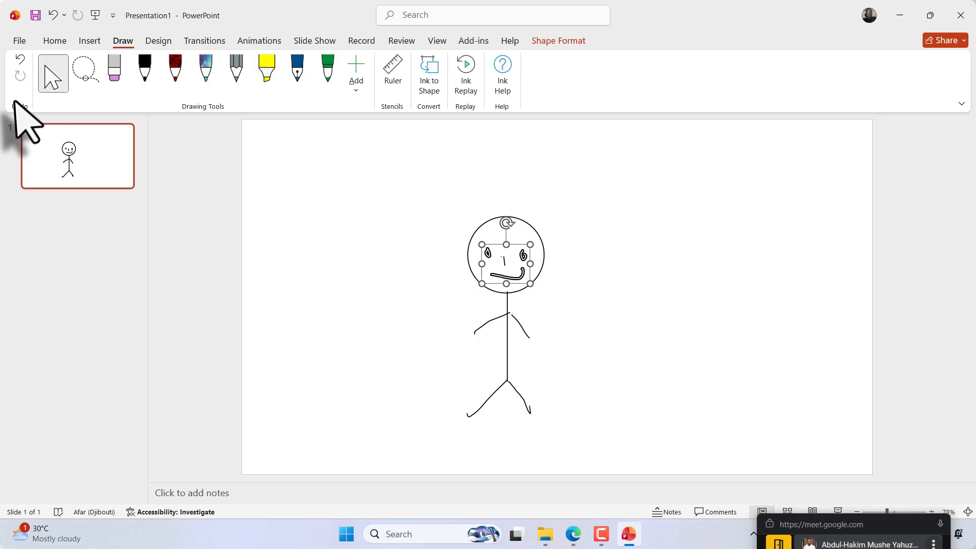
Step: Use Lasso Select on the left eye, try stretching it out of shape, and undo the distortion
{"action": "left_click", "coordinate": [90, 74]}
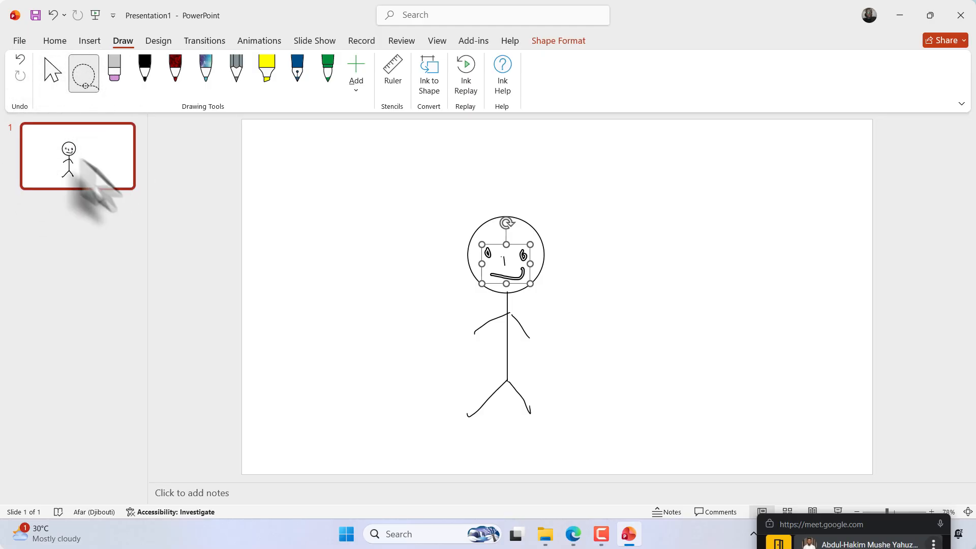
{"action": "left_click", "coordinate": [434, 201]}
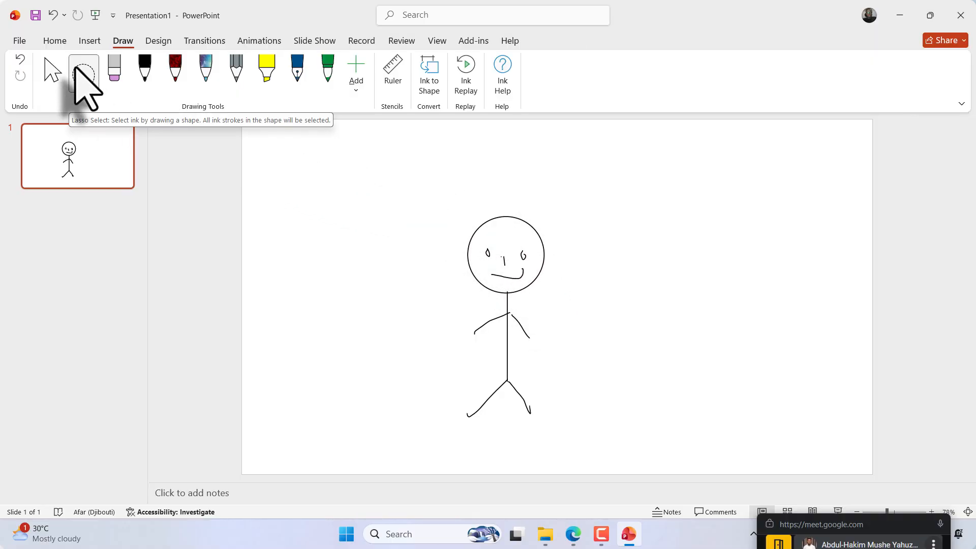
{"action": "mouse_move", "coordinate": [485, 244]}
{"action": "left_mouse_down"}
{"action": "mouse_move", "coordinate": [495, 264]}
{"action": "mouse_move", "coordinate": [484, 288]}
{"action": "mouse_move", "coordinate": [493, 263]}
{"action": "mouse_move", "coordinate": [531, 265]}
{"action": "left_mouse_up"}
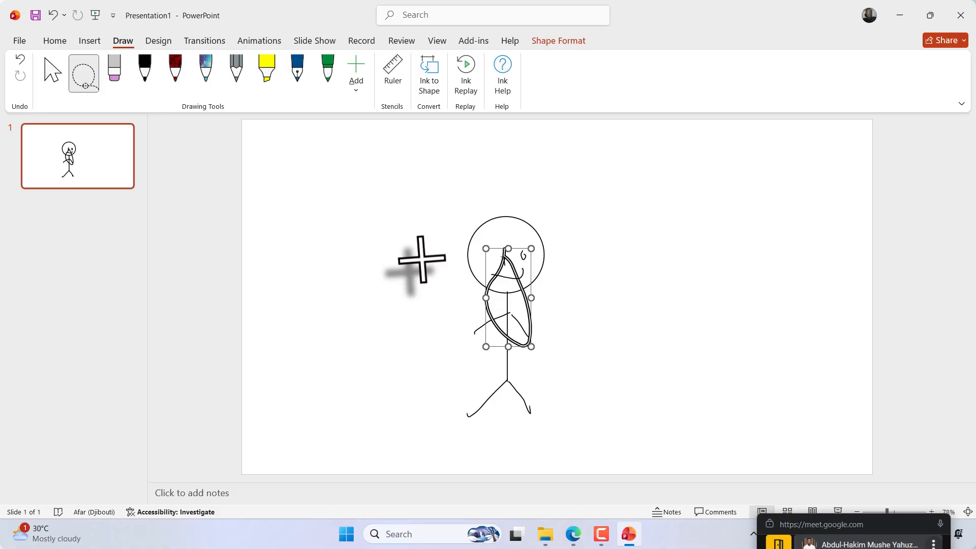
{"action": "key", "text": "ctrl+z"}
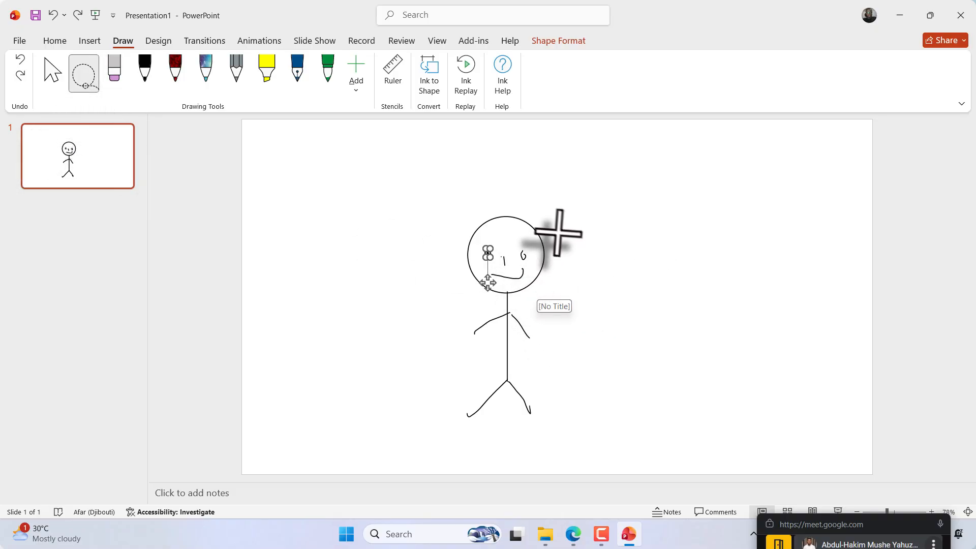
{"action": "left_click", "coordinate": [517, 197]}
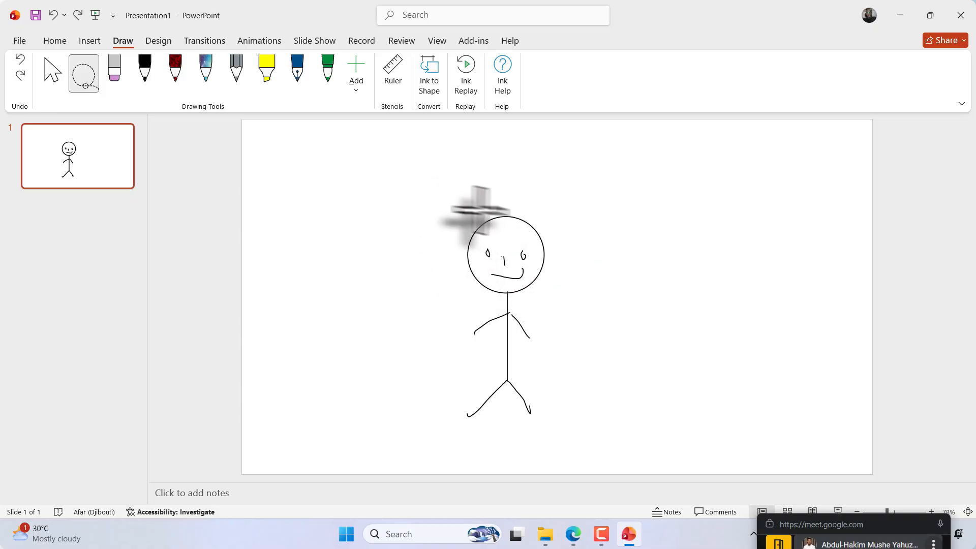
Step: Lasso-select the mouth, try moving it to the left edge of the head, and undo the move
{"action": "mouse_move", "coordinate": [450, 204]}
{"action": "left_mouse_down"}
{"action": "mouse_move", "coordinate": [604, 359]}
{"action": "mouse_move", "coordinate": [544, 331]}
{"action": "left_mouse_up"}
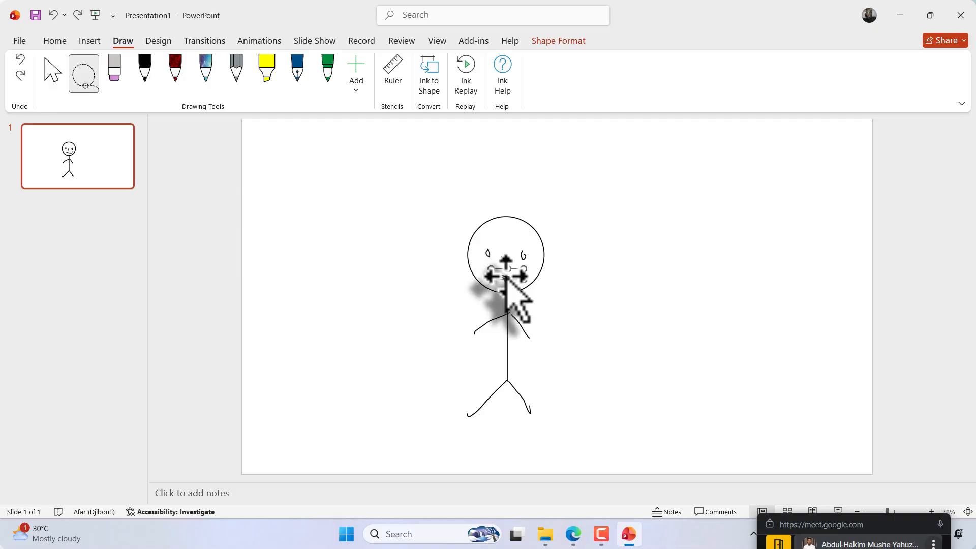
{"action": "mouse_move", "coordinate": [505, 276]}
{"action": "left_mouse_down"}
{"action": "mouse_move", "coordinate": [454, 285]}
{"action": "mouse_move", "coordinate": [469, 283]}
{"action": "left_mouse_up"}
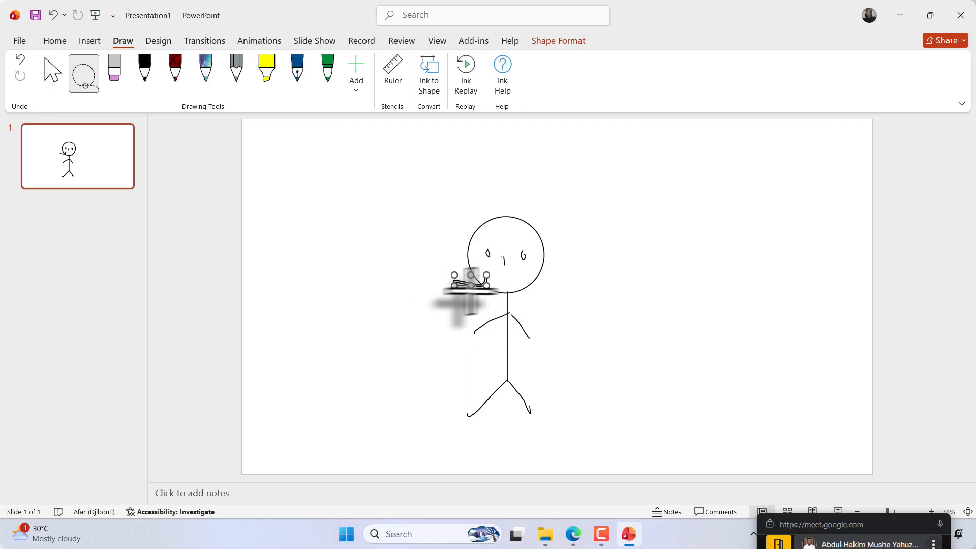
{"action": "key", "text": "ctrl+z"}
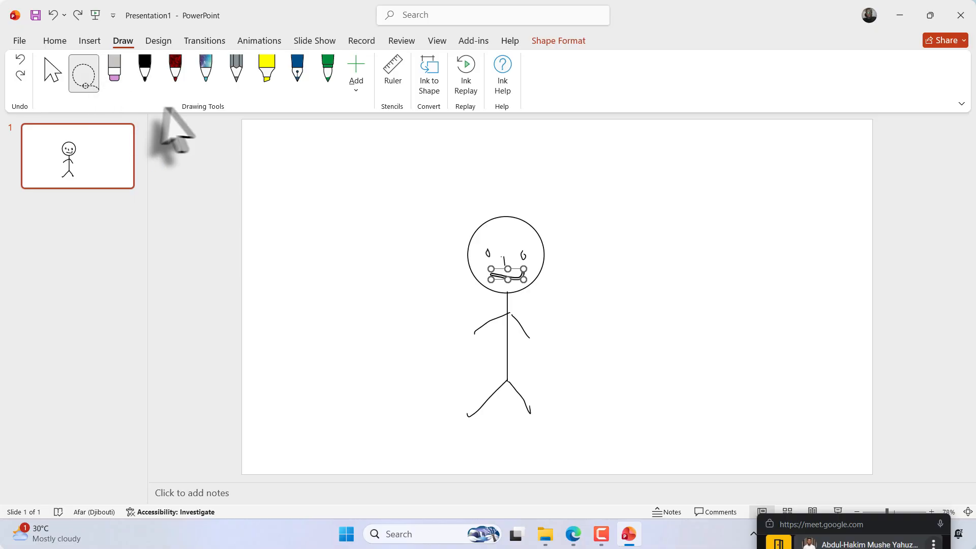
Step: Erase the stick figure's nose with the Stroke Eraser
{"action": "left_click", "coordinate": [115, 77]}
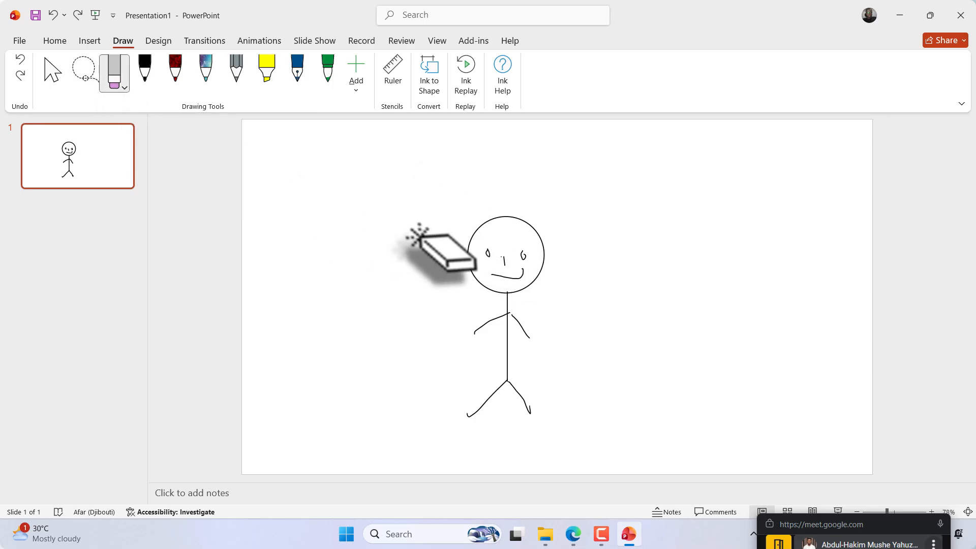
{"action": "left_click", "coordinate": [506, 268]}
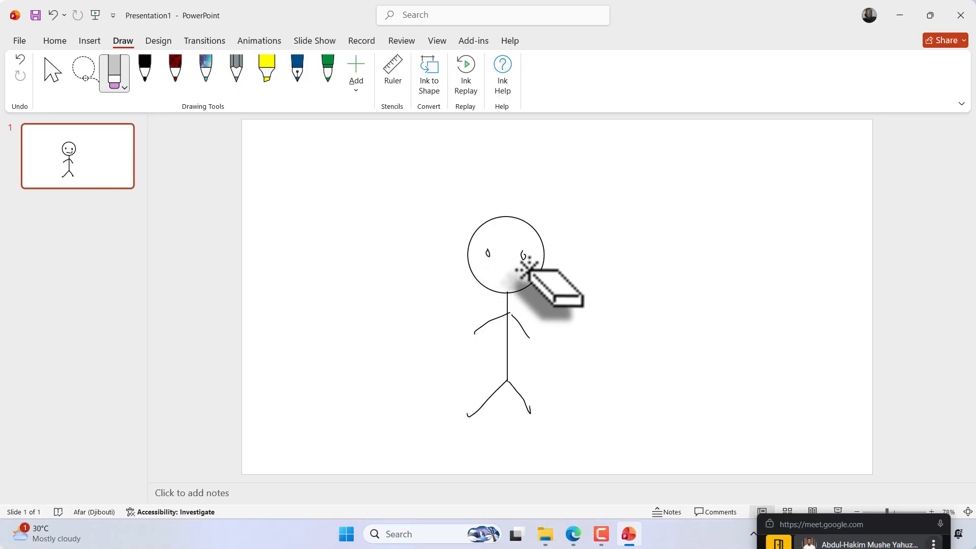
Step: Try erasing the whole mouth stroke with the eraser, and undo the erasure
{"action": "mouse_move", "coordinate": [521, 268]}
{"action": "left_mouse_down"}
{"action": "mouse_move", "coordinate": [476, 275]}
{"action": "mouse_move", "coordinate": [461, 237]}
{"action": "left_mouse_up"}
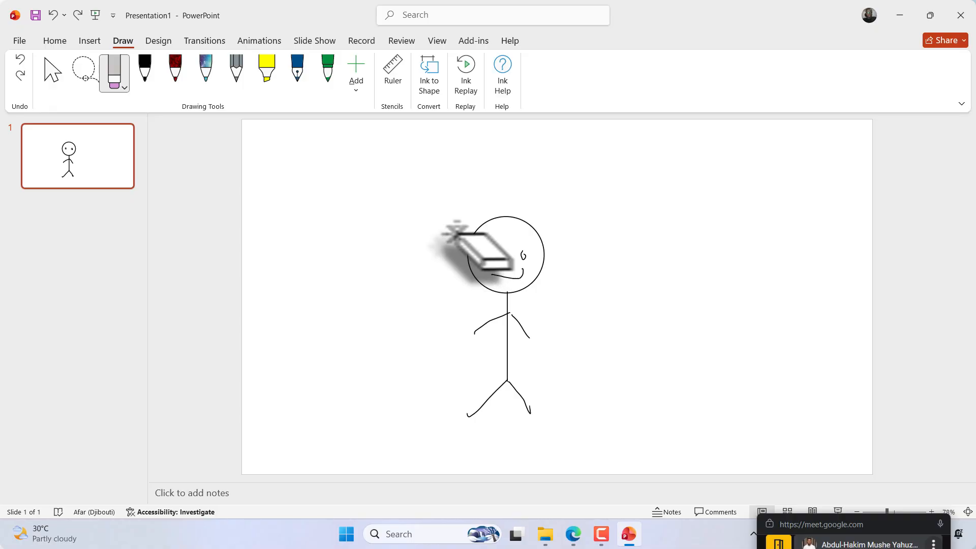
{"action": "key", "text": "ctrl+z"}
{"action": "key", "text": "ctrl+z"}
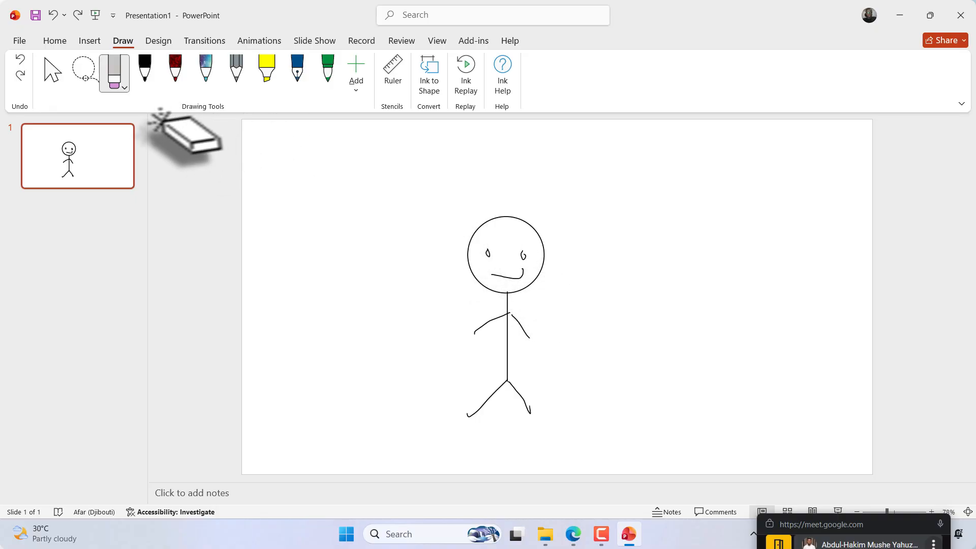
Step: Switch the eraser type to Point Eraser and erase only the upturned right end of the mouth
{"action": "left_click", "coordinate": [125, 90]}
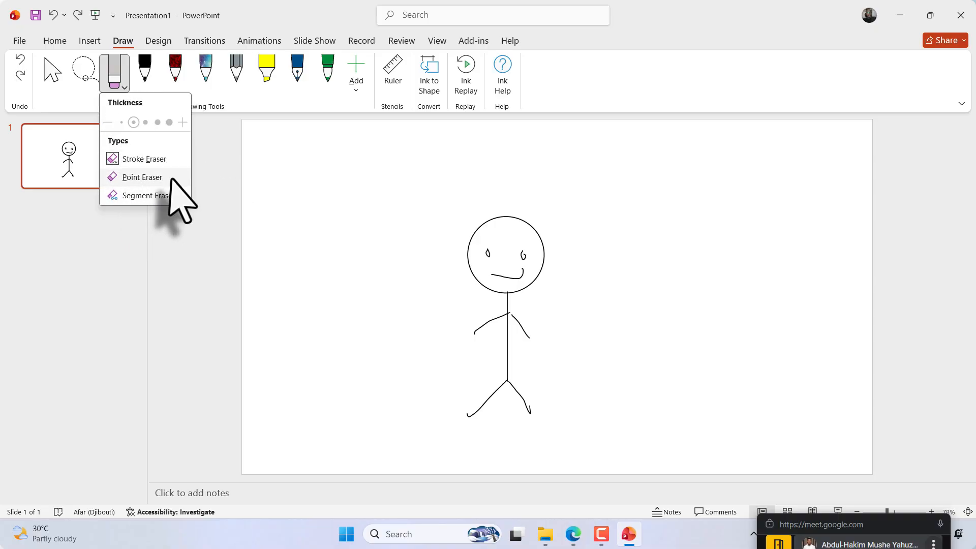
{"action": "left_click", "coordinate": [145, 178]}
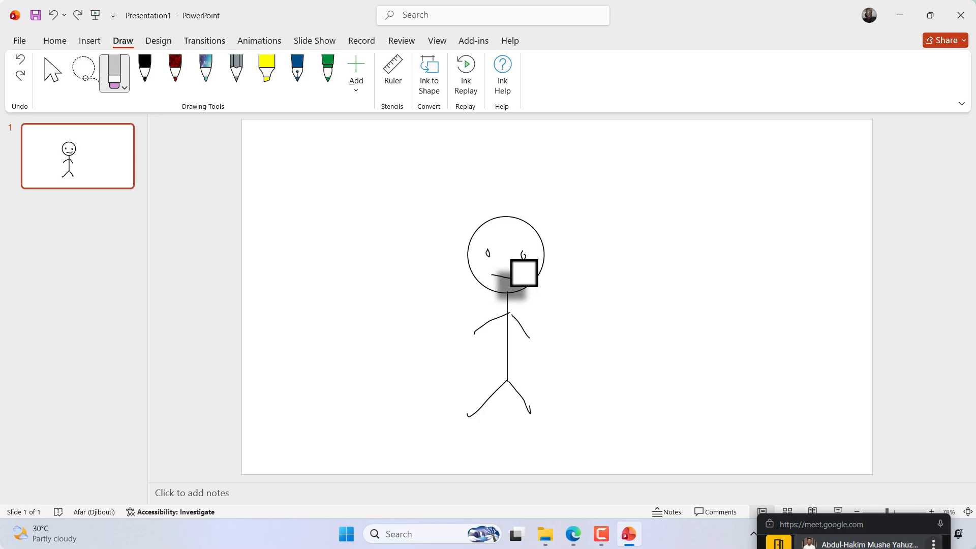
{"action": "left_click", "coordinate": [551, 307]}
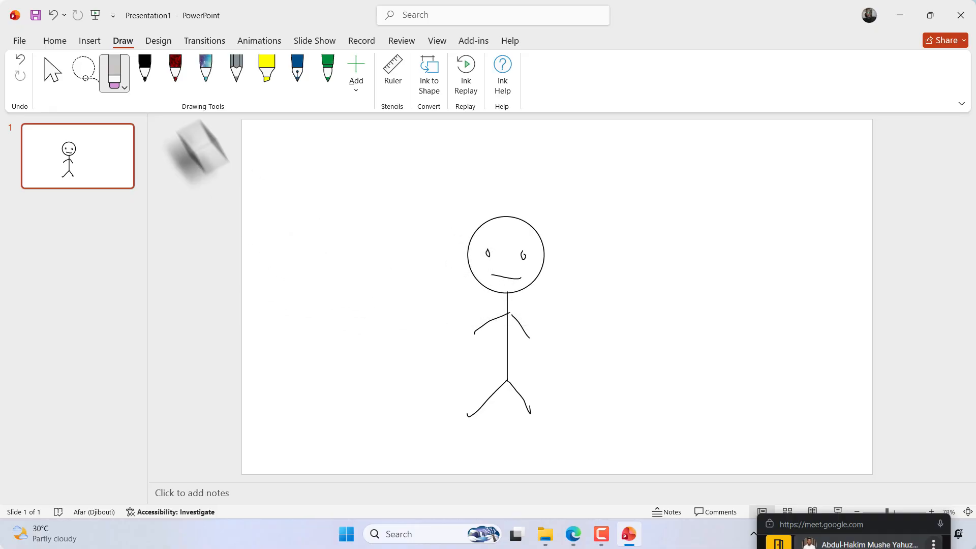
{"action": "left_click", "coordinate": [124, 87]}
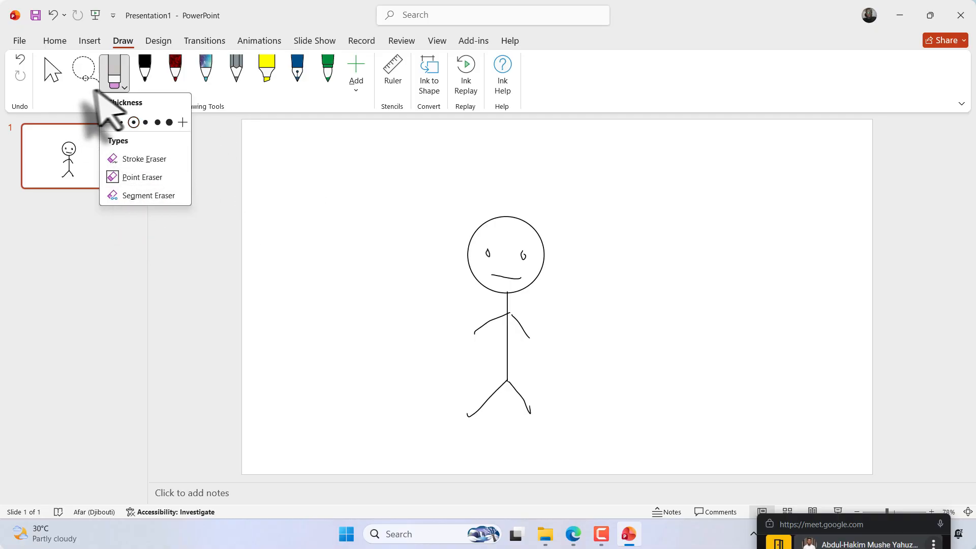
Step: Set the black pen to its greatest thickness and draw a looped squiggle to the left of the stick figure
{"action": "left_click", "coordinate": [144, 76]}
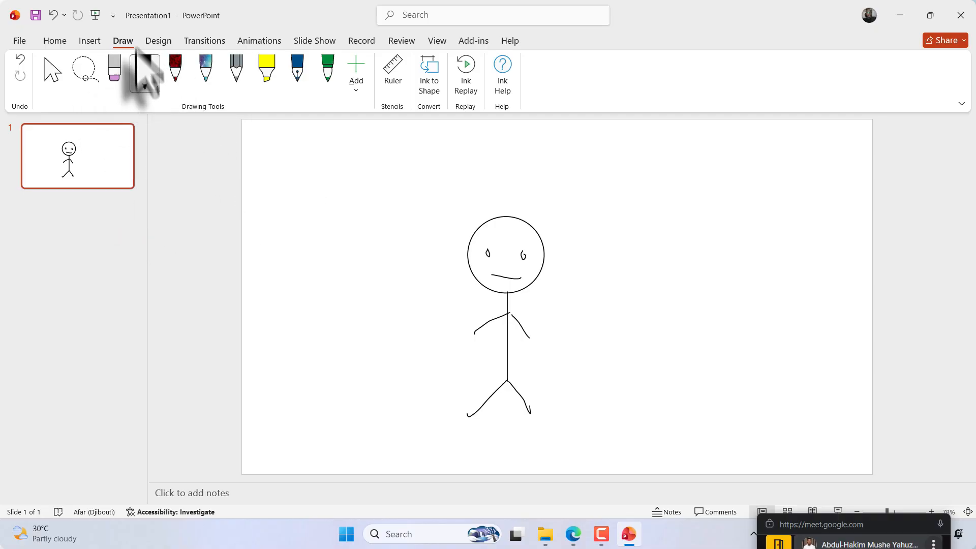
{"action": "left_click", "coordinate": [155, 86]}
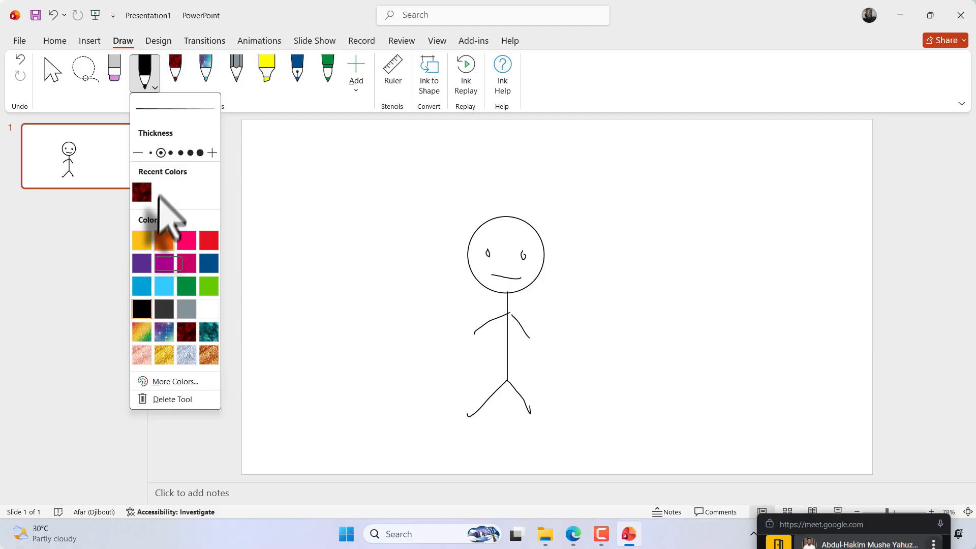
{"action": "left_click", "coordinate": [199, 152]}
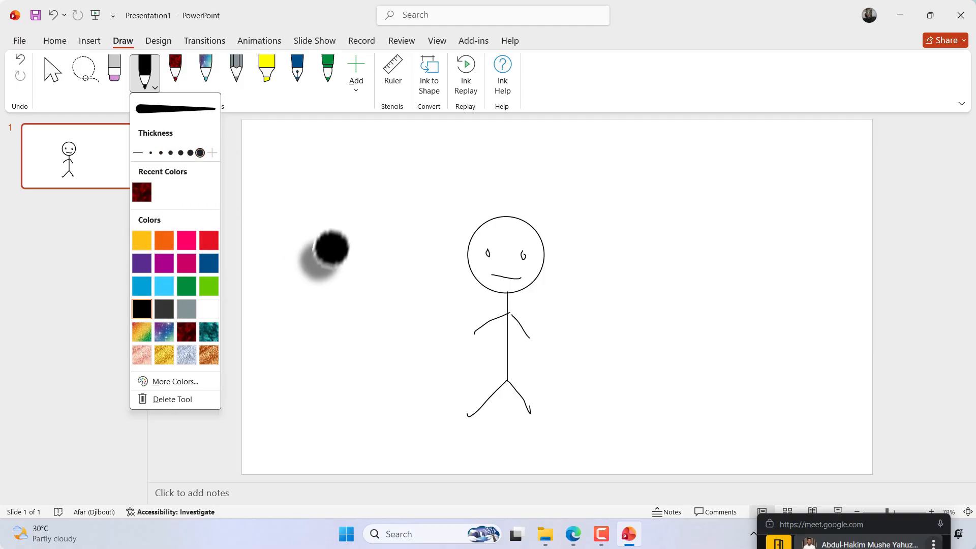
{"action": "left_click", "coordinate": [312, 222]}
{"action": "mouse_move", "coordinate": [306, 218]}
{"action": "left_mouse_down"}
{"action": "mouse_move", "coordinate": [325, 264]}
{"action": "mouse_move", "coordinate": [372, 249]}
{"action": "left_mouse_up"}
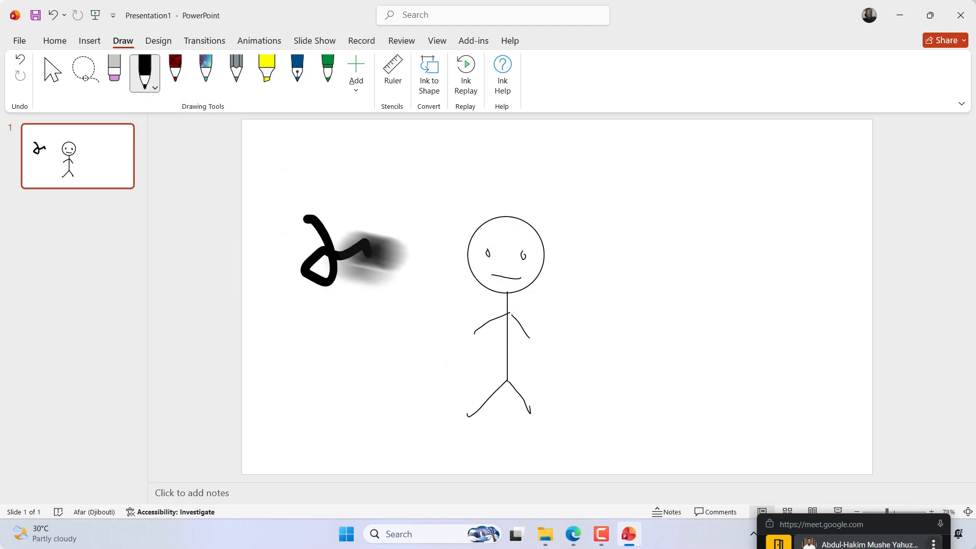
Step: Change the pen colour to red and draw a rough heart-like closed shape to the right of the stick figure
{"action": "left_click", "coordinate": [154, 91]}
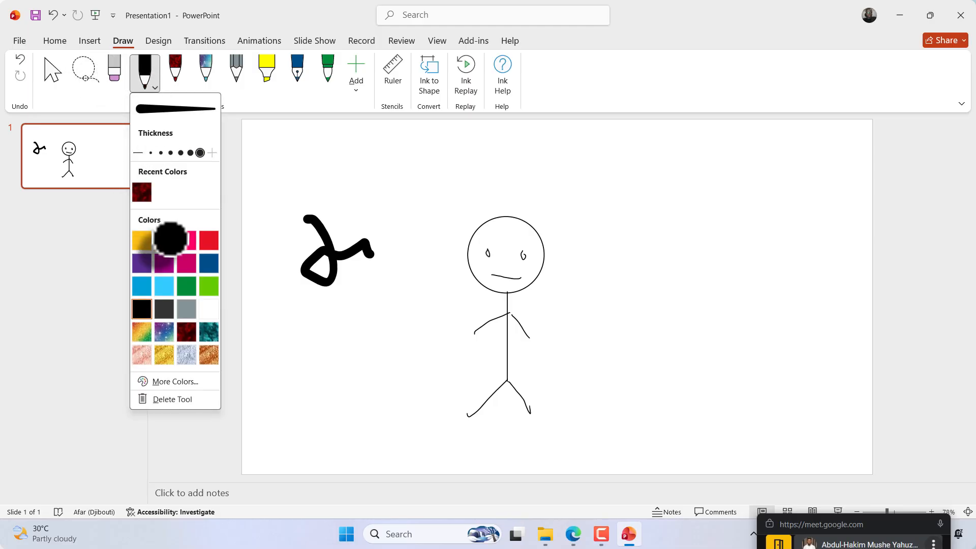
{"action": "left_click", "coordinate": [214, 240]}
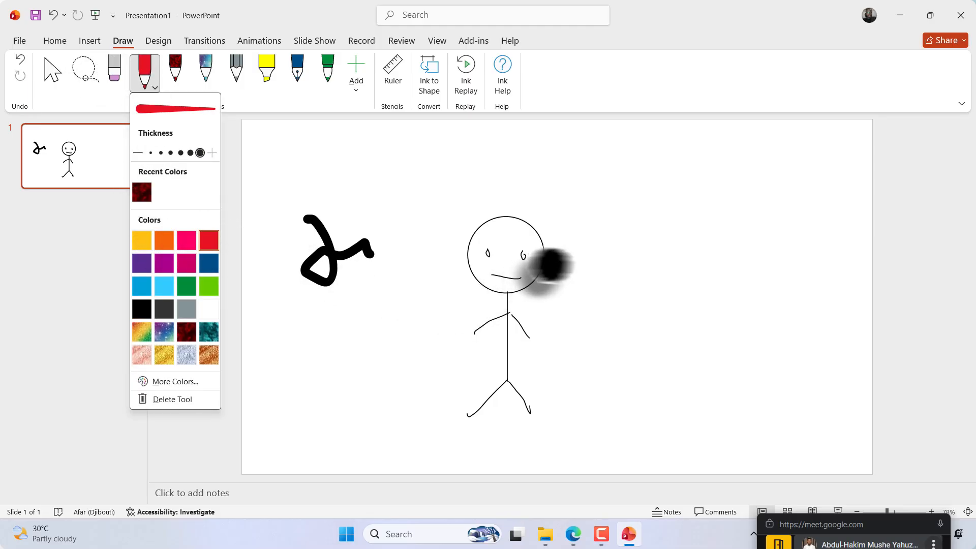
{"action": "mouse_move", "coordinate": [652, 243]}
{"action": "left_mouse_down"}
{"action": "mouse_move", "coordinate": [645, 303]}
{"action": "mouse_move", "coordinate": [670, 235]}
{"action": "mouse_move", "coordinate": [635, 249]}
{"action": "left_mouse_up"}
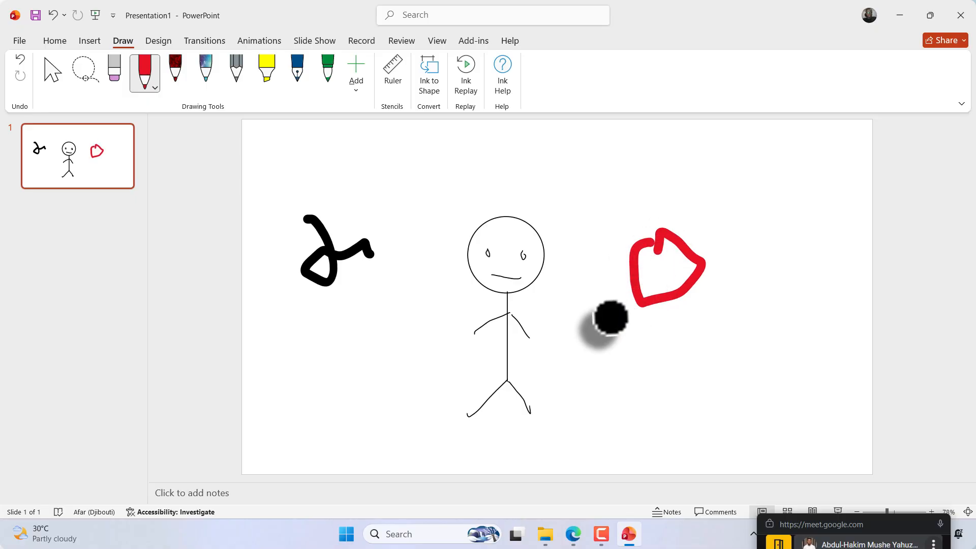
Step: View the custom colour settings of the red pen and accept them with the colour left at #E71224
{"action": "left_click", "coordinate": [155, 91]}
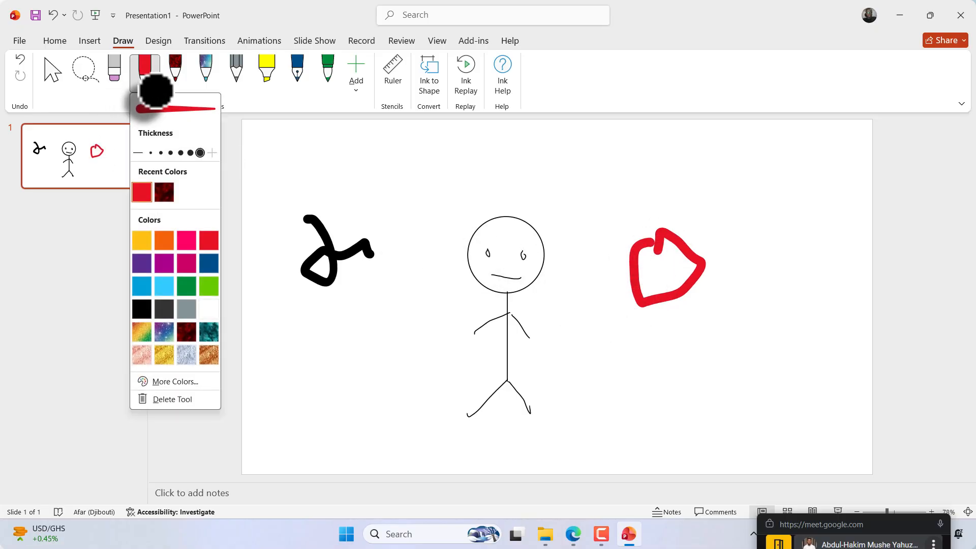
{"action": "left_click", "coordinate": [170, 382]}
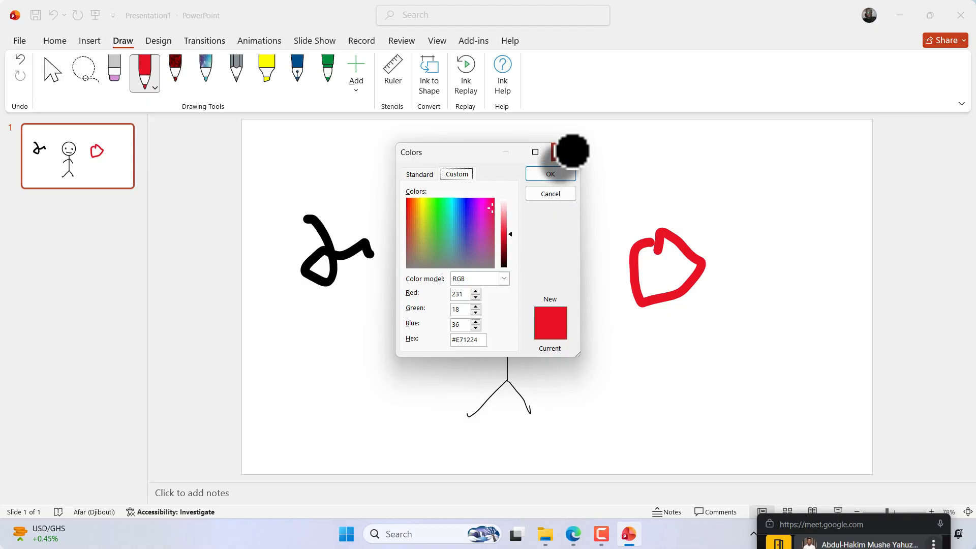
{"action": "left_click", "coordinate": [554, 173]}
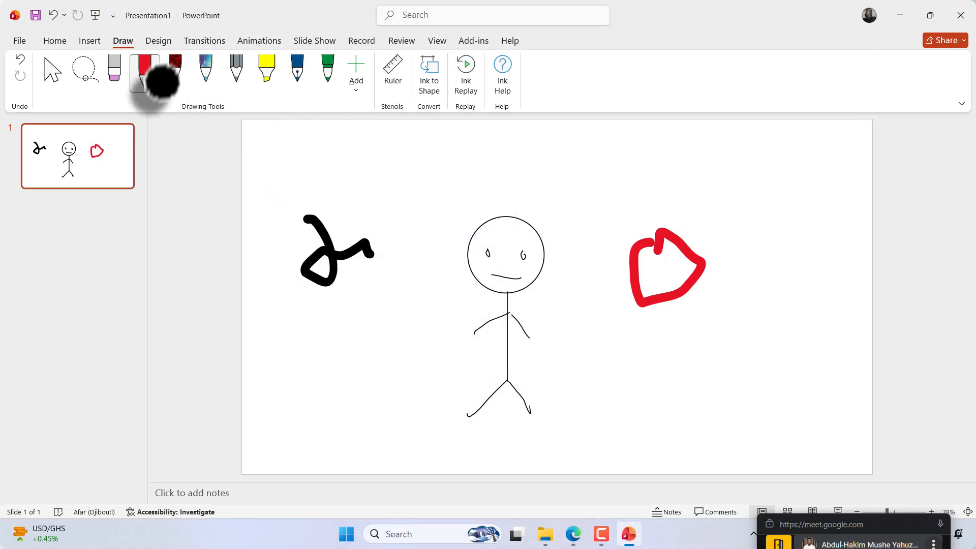
Step: Draw a small closed shape with the dark red textured pen beside the thick red heart-like shape
{"action": "left_click", "coordinate": [184, 90]}
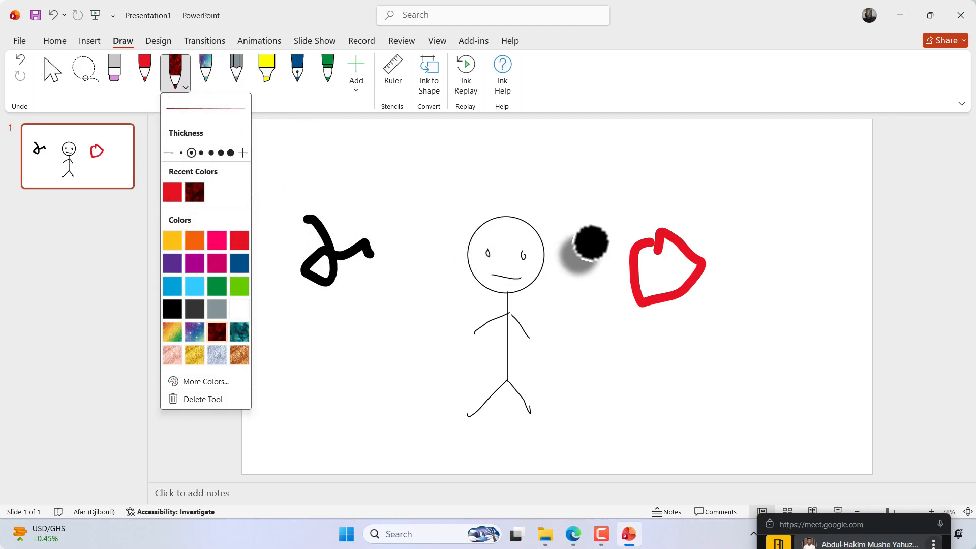
{"action": "left_click", "coordinate": [747, 245]}
{"action": "mouse_move", "coordinate": [755, 242]}
{"action": "left_mouse_down"}
{"action": "mouse_move", "coordinate": [752, 279]}
{"action": "mouse_move", "coordinate": [754, 235]}
{"action": "mouse_move", "coordinate": [735, 237]}
{"action": "left_mouse_up"}
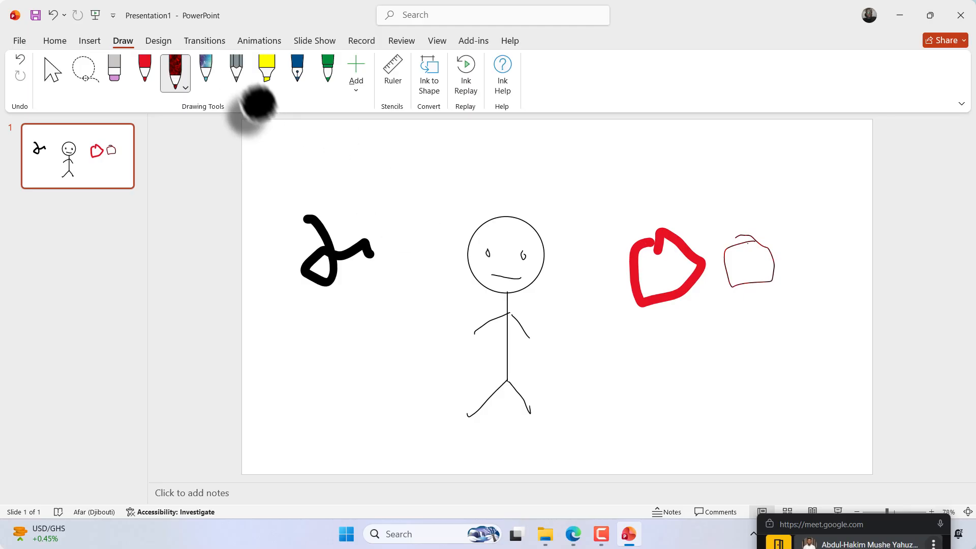
Step: Draw an angular spiral with the galaxy pen below the small dark red shape
{"action": "left_click", "coordinate": [202, 70]}
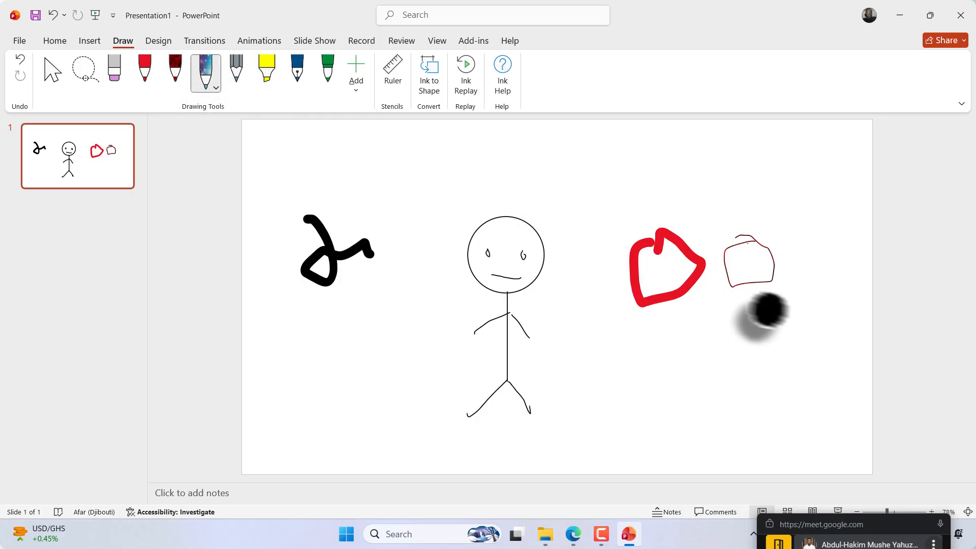
{"action": "mouse_move", "coordinate": [748, 299]}
{"action": "left_mouse_down"}
{"action": "mouse_move", "coordinate": [723, 350]}
{"action": "mouse_move", "coordinate": [760, 303]}
{"action": "mouse_move", "coordinate": [754, 359]}
{"action": "mouse_move", "coordinate": [763, 328]}
{"action": "left_mouse_up"}
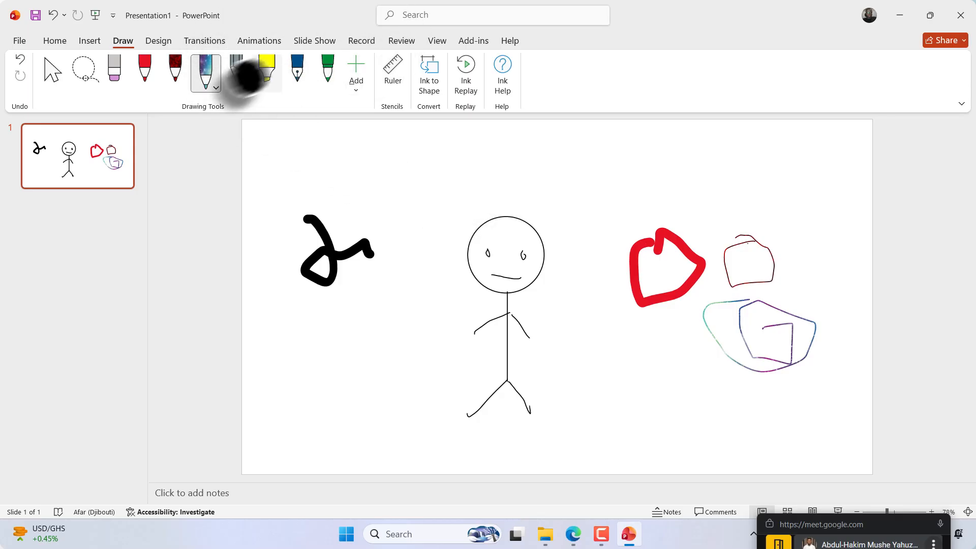
{"action": "left_click", "coordinate": [216, 88]}
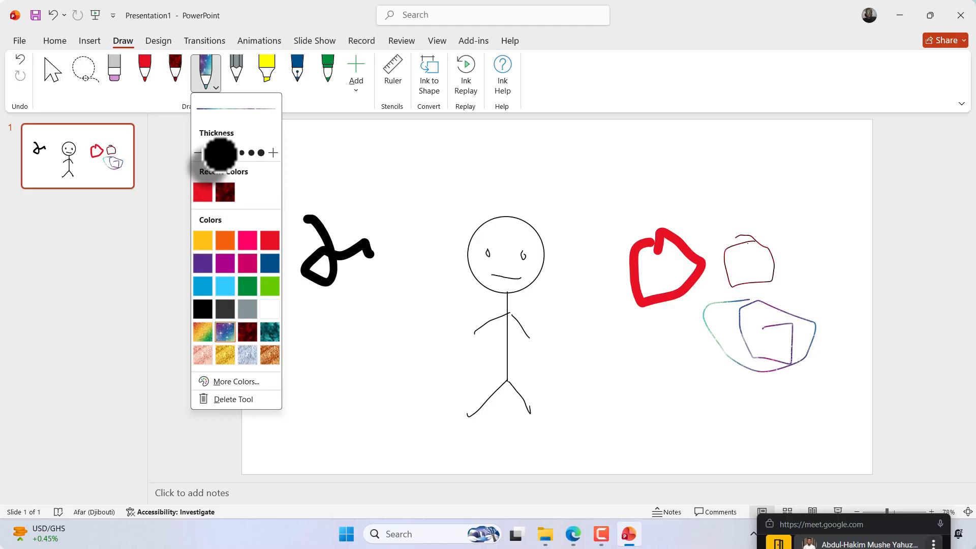
{"action": "left_click", "coordinate": [244, 72]}
{"action": "left_click", "coordinate": [289, 65]}
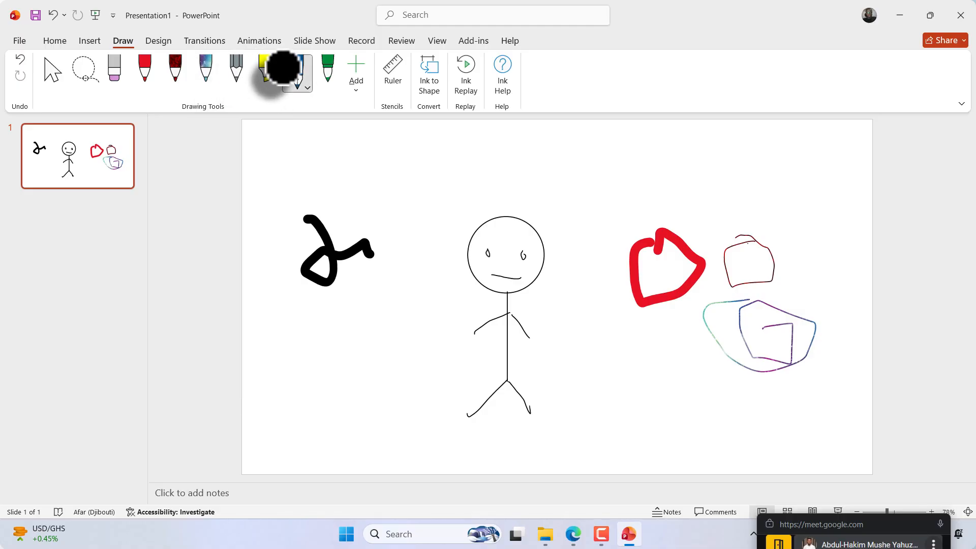
{"action": "left_click", "coordinate": [291, 69]}
{"action": "left_click", "coordinate": [317, 71]}
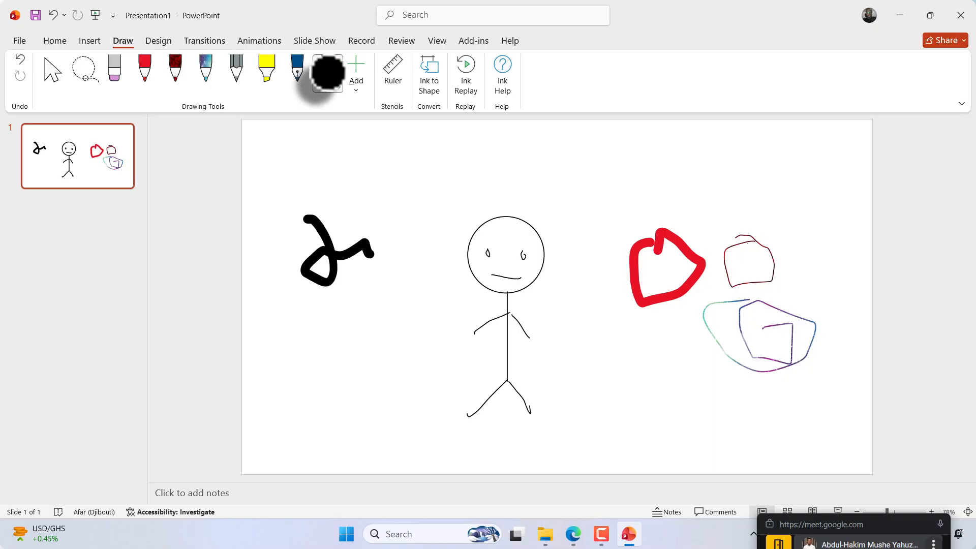
Step: Add a blue Fountain Pen to the drawing tools and draw a pointed closed shape below the thick red one
{"action": "left_click", "coordinate": [360, 88]}
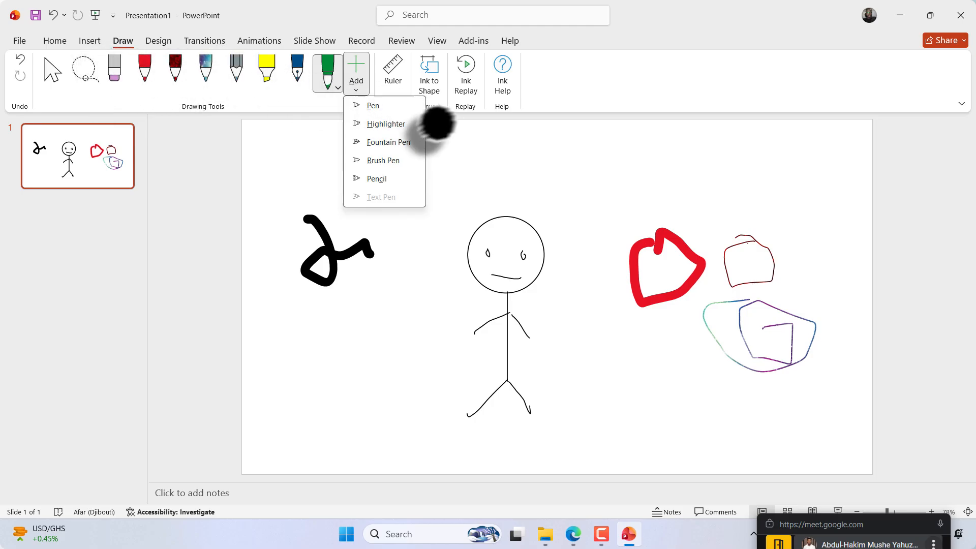
{"action": "left_click", "coordinate": [387, 141]}
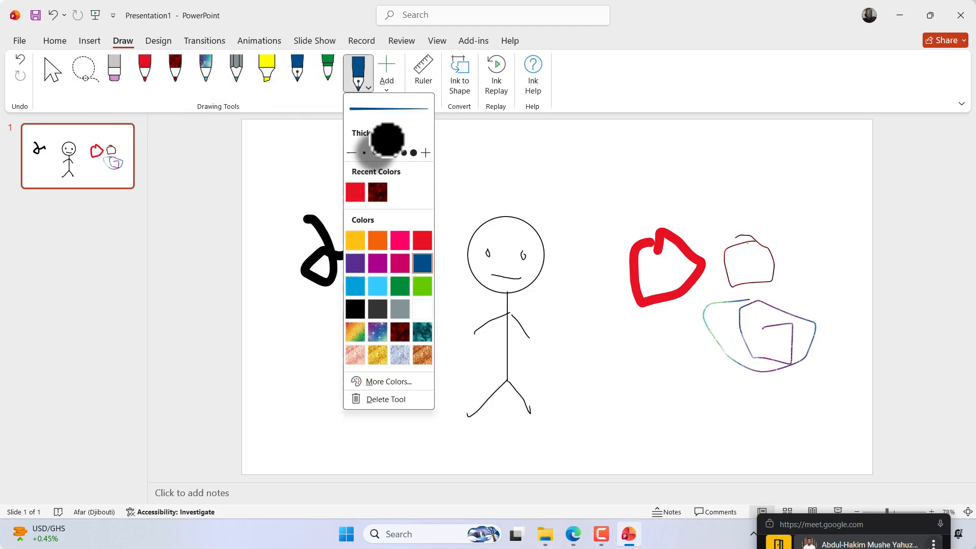
{"action": "left_click", "coordinate": [630, 336]}
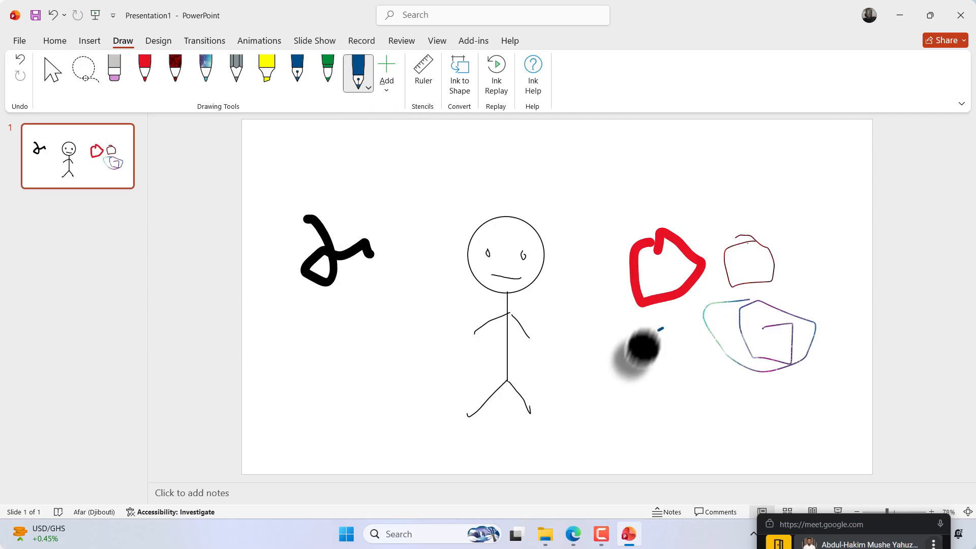
{"action": "left_click_drag", "start_coordinate": [662, 328], "coordinate": [677, 331]}
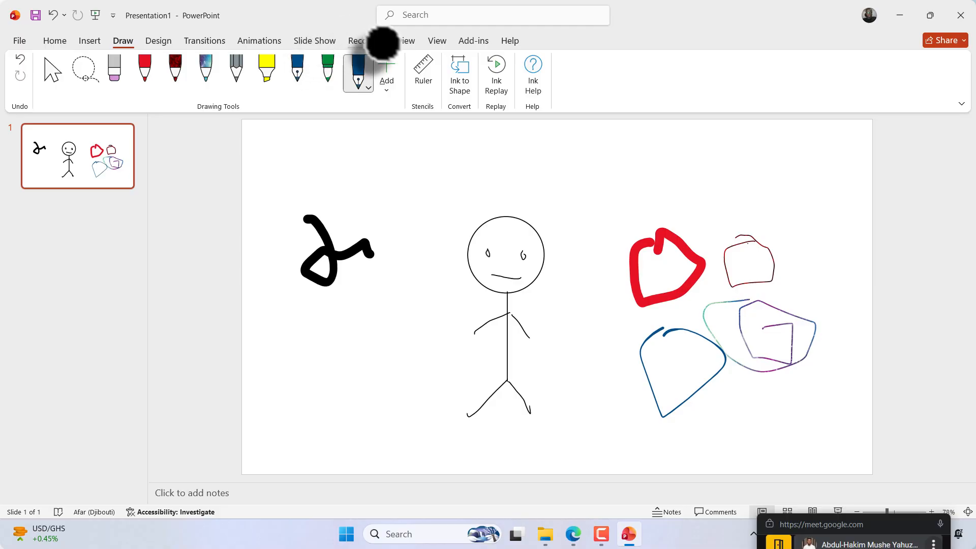
Step: Draw a long diagonal line along the 45° ruler, hide the ruler, and draw a short vertical stroke above the figure with Ink to Shape enabled
{"action": "left_click", "coordinate": [419, 81]}
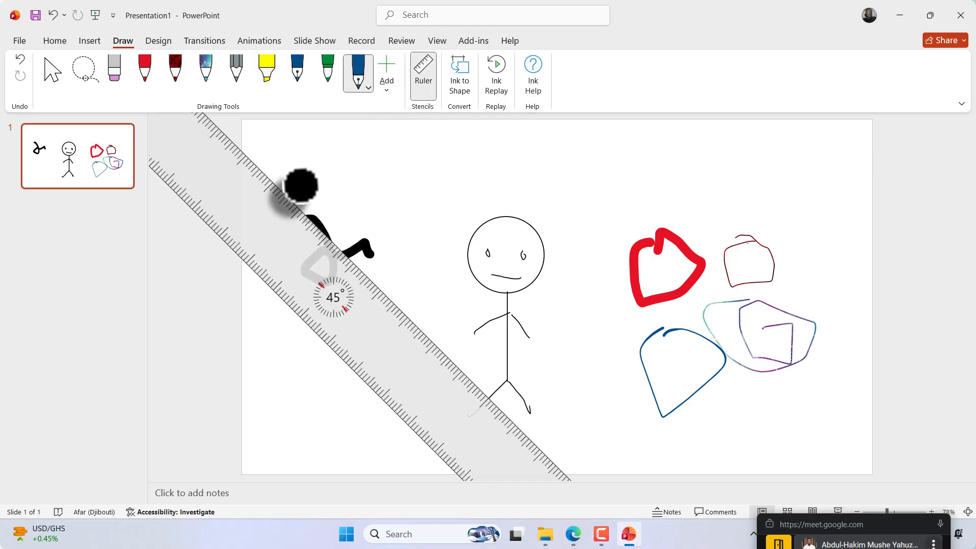
{"action": "mouse_move", "coordinate": [255, 162]}
{"action": "left_mouse_down"}
{"action": "mouse_move", "coordinate": [320, 261]}
{"action": "mouse_move", "coordinate": [539, 498]}
{"action": "left_mouse_up"}
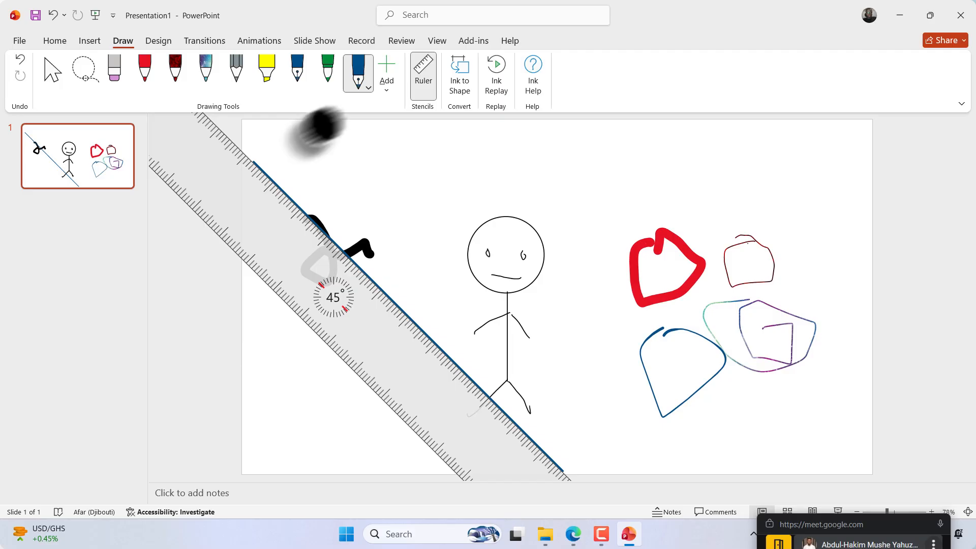
{"action": "left_click", "coordinate": [420, 76]}
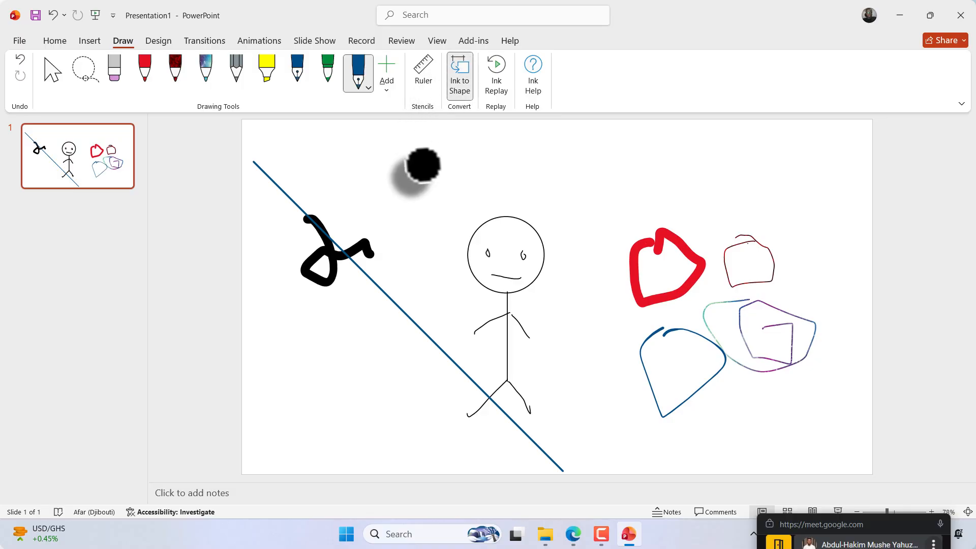
{"action": "left_click_drag", "start_coordinate": [420, 161], "coordinate": [414, 227]}
Step: Examine the popular commands in the Customize Ribbon options and close them without changes
{"action": "right_click", "coordinate": [463, 84]}
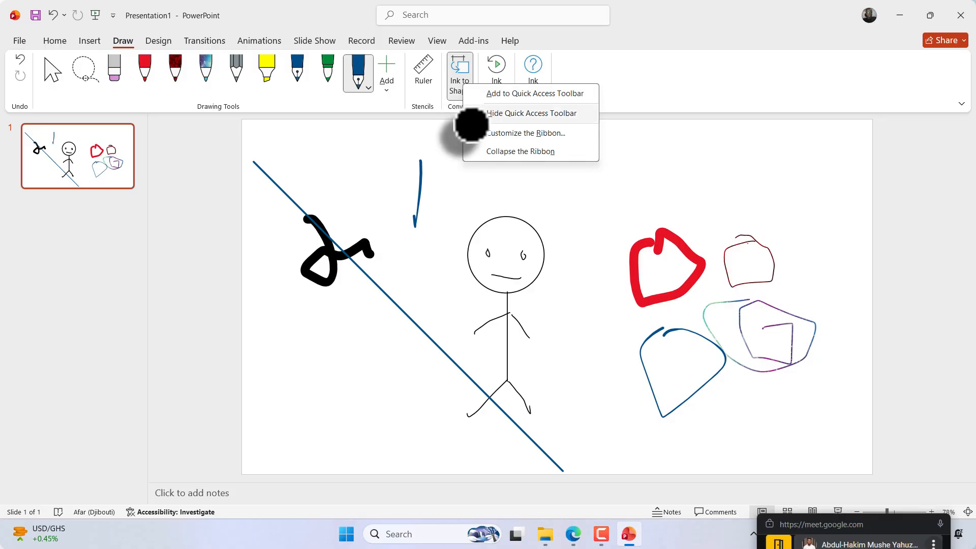
{"action": "left_click", "coordinate": [485, 134]}
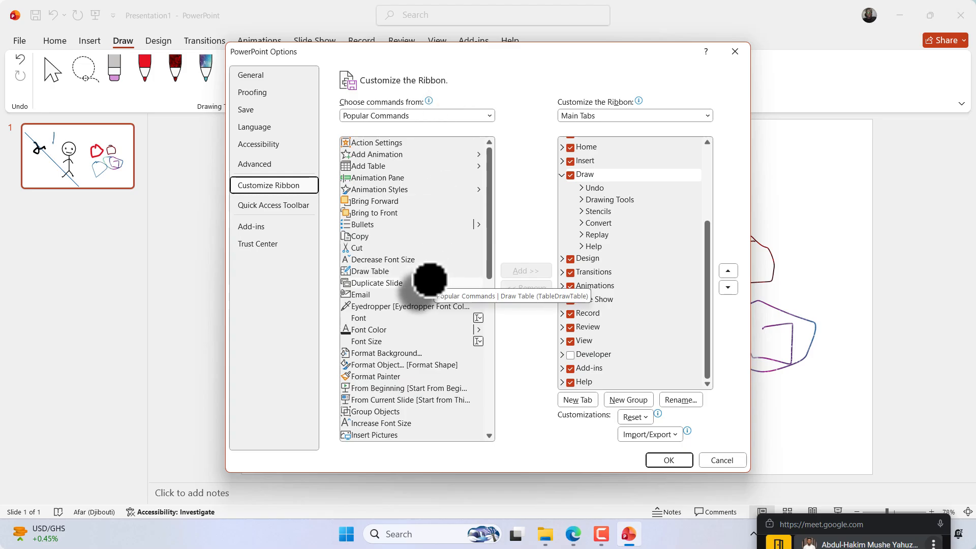
{"action": "scroll", "coordinate": [430, 280], "scroll_direction": "down", "scroll_amount": 10}
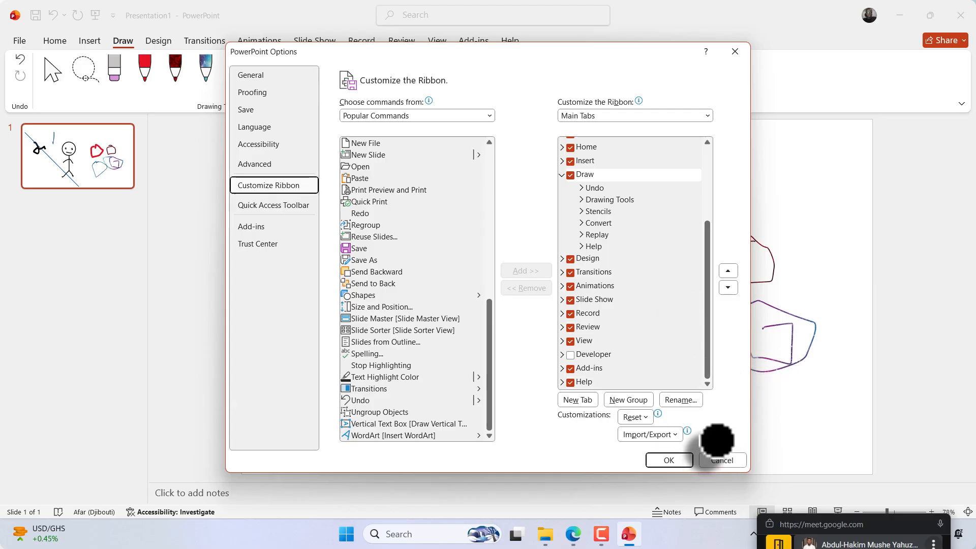
{"action": "left_click", "coordinate": [721, 466]}
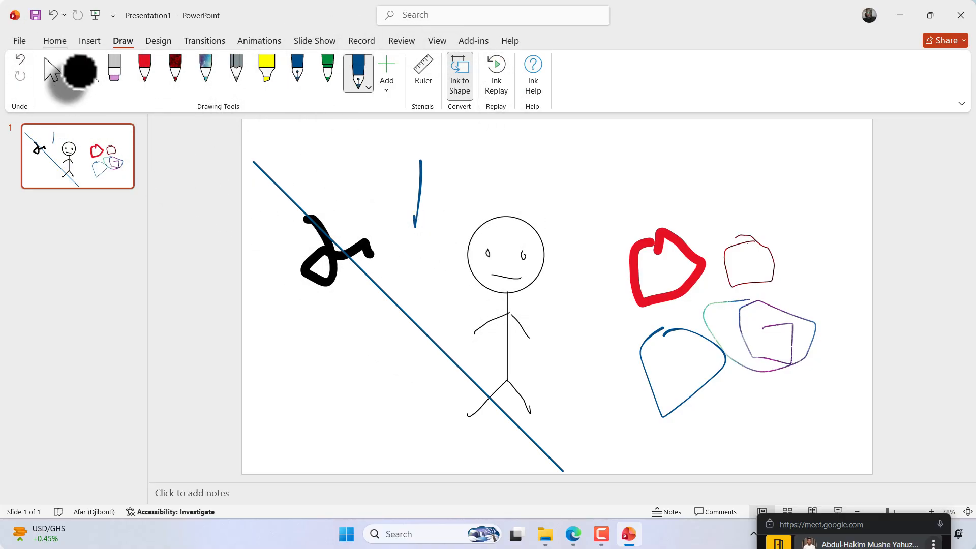
Step: Switch the eraser type to Stroke Eraser and erase the stick figure and all the other drawn strokes from the slide
{"action": "left_click", "coordinate": [126, 87]}
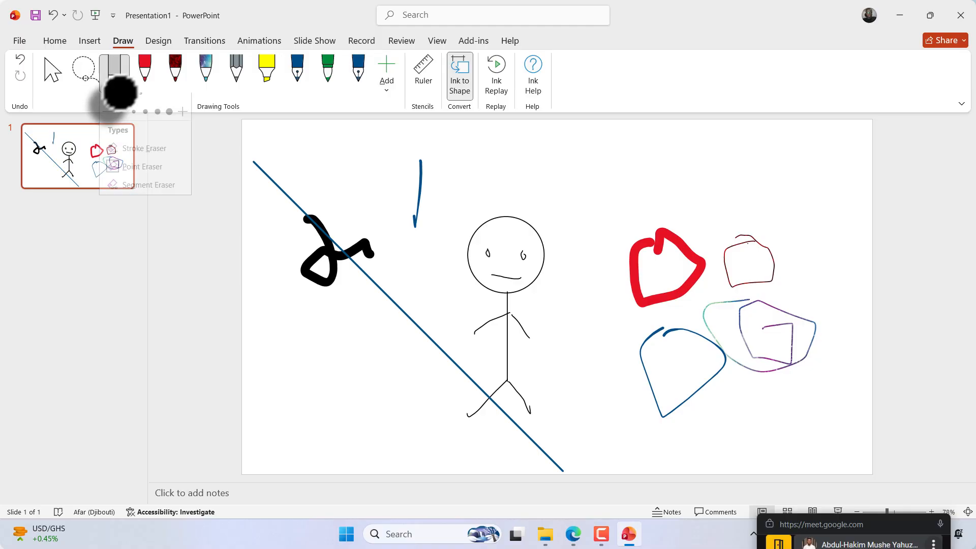
{"action": "left_click", "coordinate": [133, 154]}
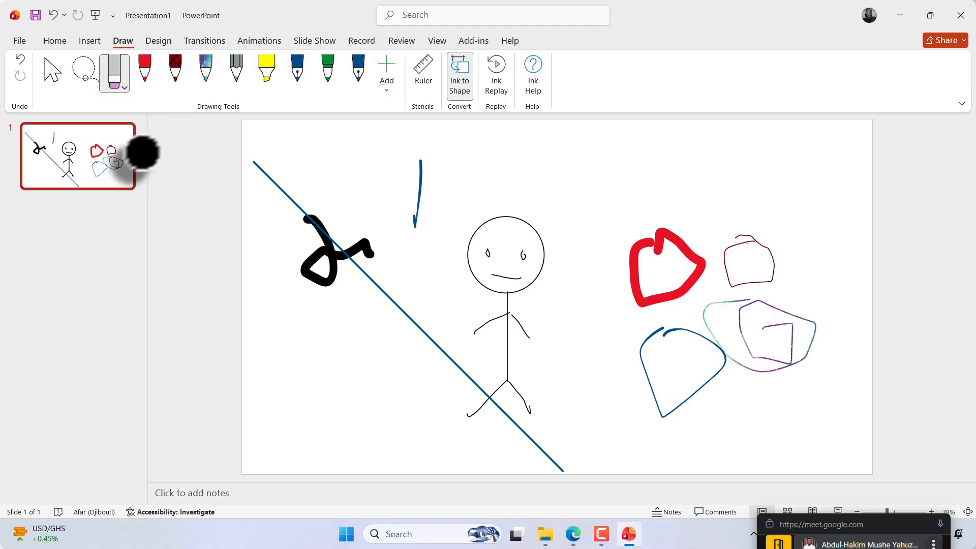
{"action": "left_click_drag", "start_coordinate": [235, 148], "coordinate": [836, 416]}
{"action": "mouse_move", "coordinate": [515, 357]}
{"action": "left_mouse_down"}
{"action": "mouse_move", "coordinate": [497, 432]}
{"action": "mouse_move", "coordinate": [505, 318]}
{"action": "mouse_move", "coordinate": [636, 294]}
{"action": "mouse_move", "coordinate": [690, 246]}
{"action": "mouse_move", "coordinate": [417, 190]}
{"action": "mouse_move", "coordinate": [327, 213]}
{"action": "mouse_move", "coordinate": [541, 285]}
{"action": "mouse_move", "coordinate": [523, 258]}
{"action": "left_mouse_up"}
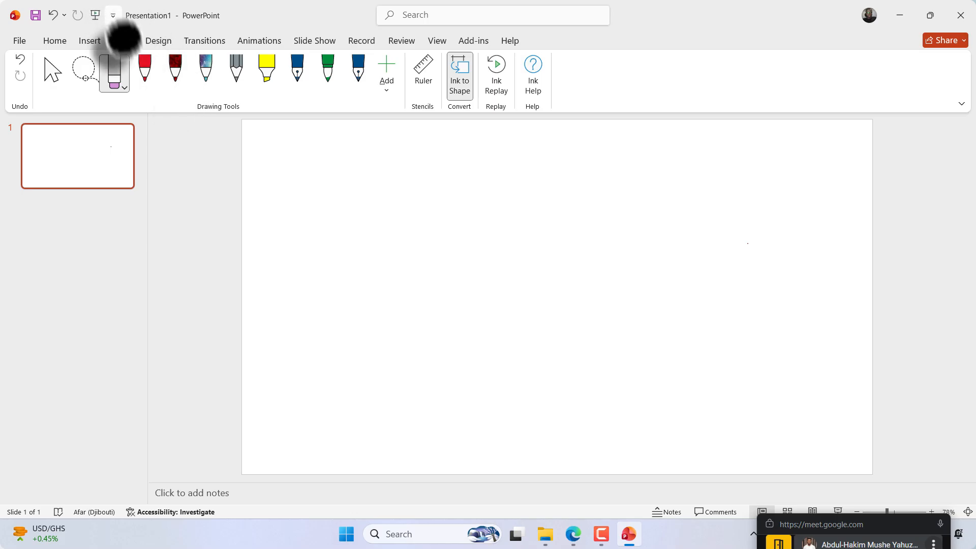
{"action": "left_click", "coordinate": [123, 79]}
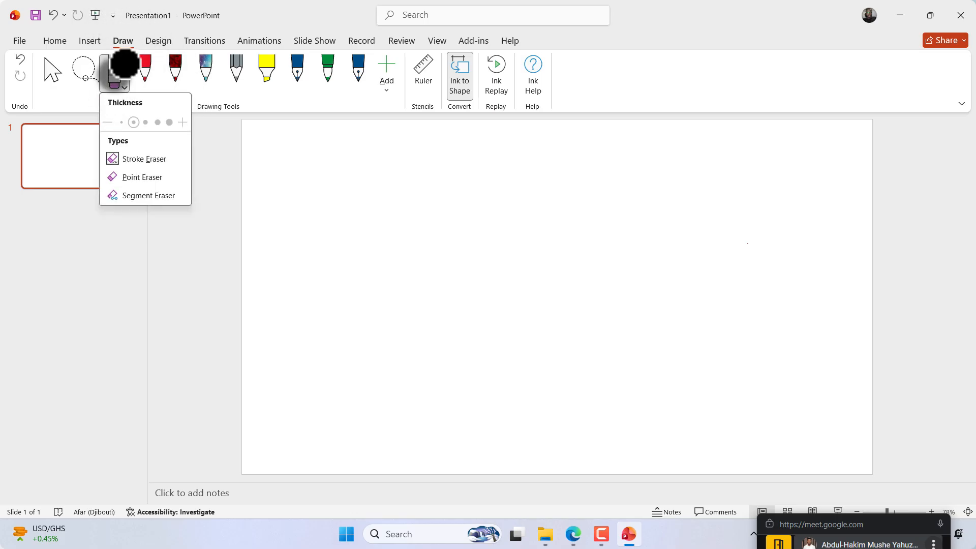
{"action": "left_click", "coordinate": [125, 63]}
Step: Apply the dark teal theme with the red tab accent to the presentation
{"action": "left_click", "coordinate": [161, 40]}
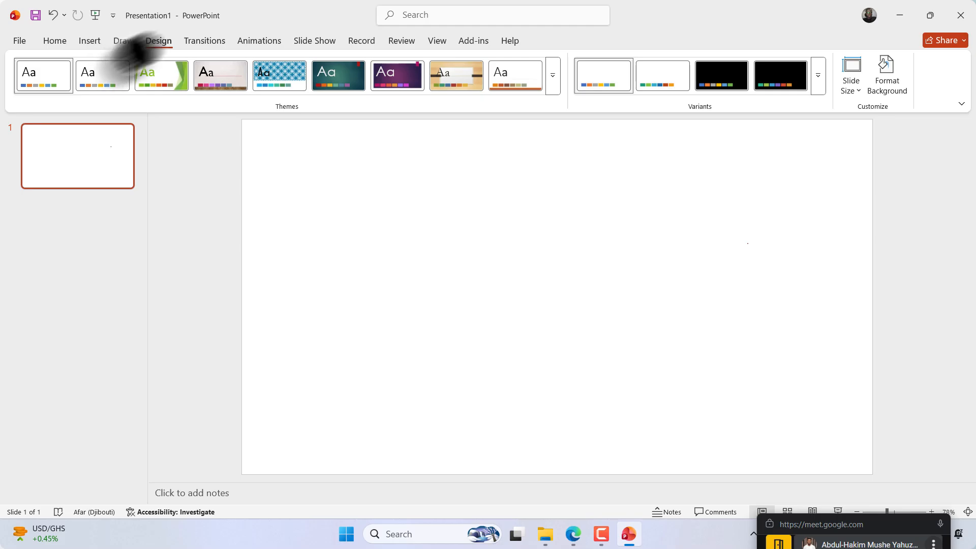
{"action": "left_click", "coordinate": [331, 71]}
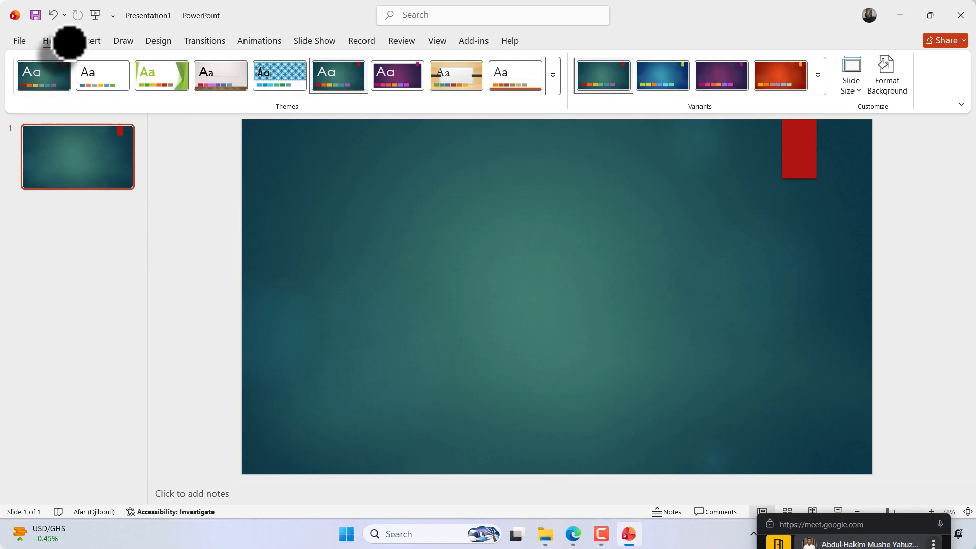
Step: Insert a wide text box in the upper part of the slide and enter "HEADING" in it
{"action": "left_click", "coordinate": [67, 42]}
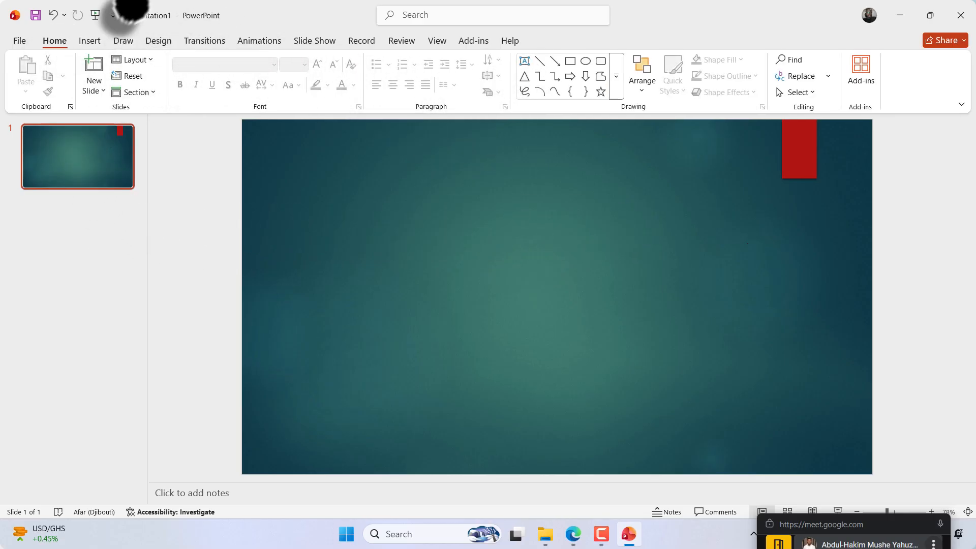
{"action": "left_click", "coordinate": [91, 42]}
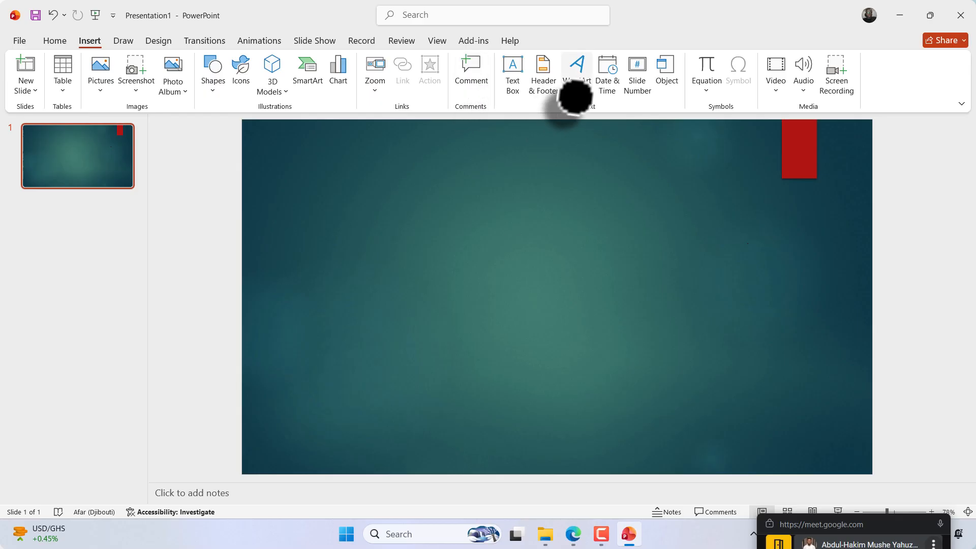
{"action": "left_click", "coordinate": [511, 76]}
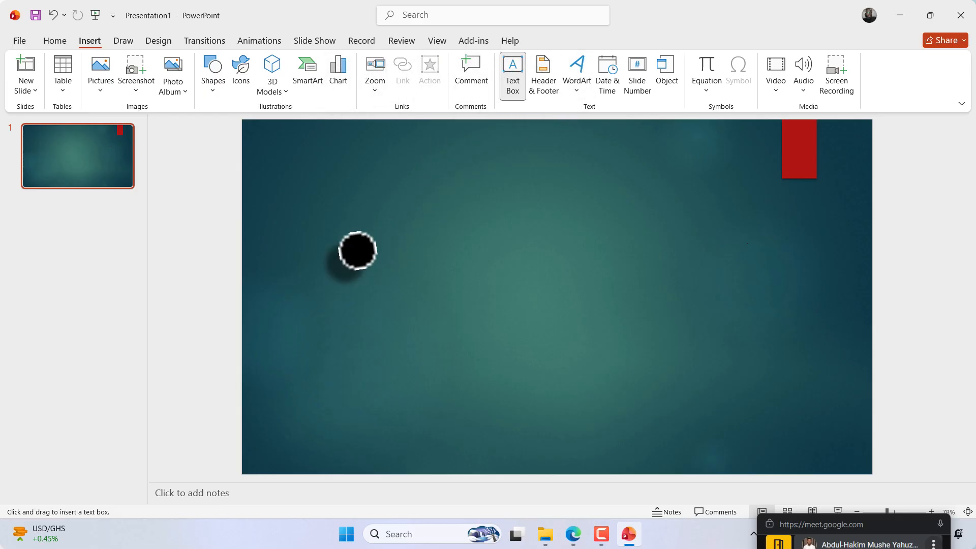
{"action": "left_click_drag", "start_coordinate": [398, 192], "coordinate": [766, 237]}
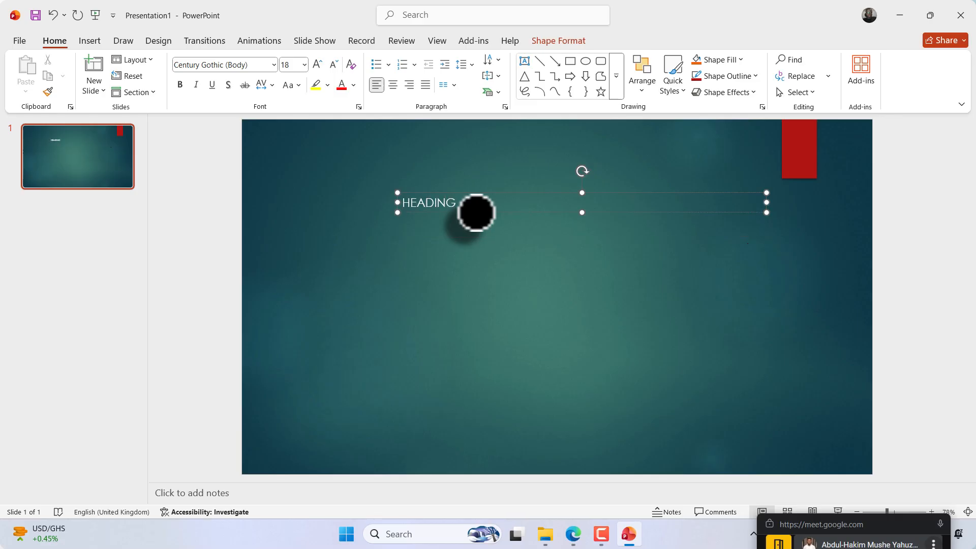
Step: Format the heading text as 40 pt, centred and bold, and move its text box left towards the slide's middle
{"action": "double_click", "coordinate": [449, 207]}
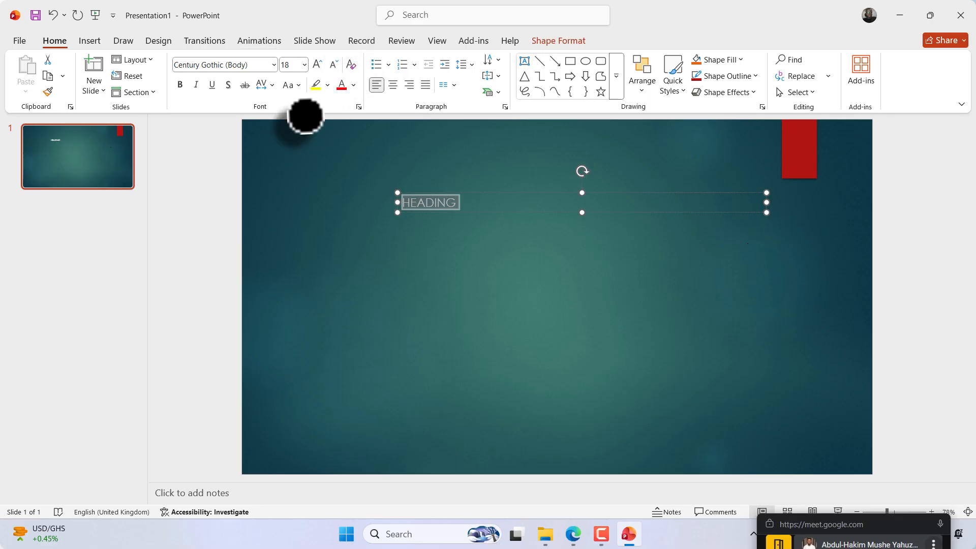
{"action": "left_click", "coordinate": [319, 63]}
{"action": "left_click", "coordinate": [319, 63]}
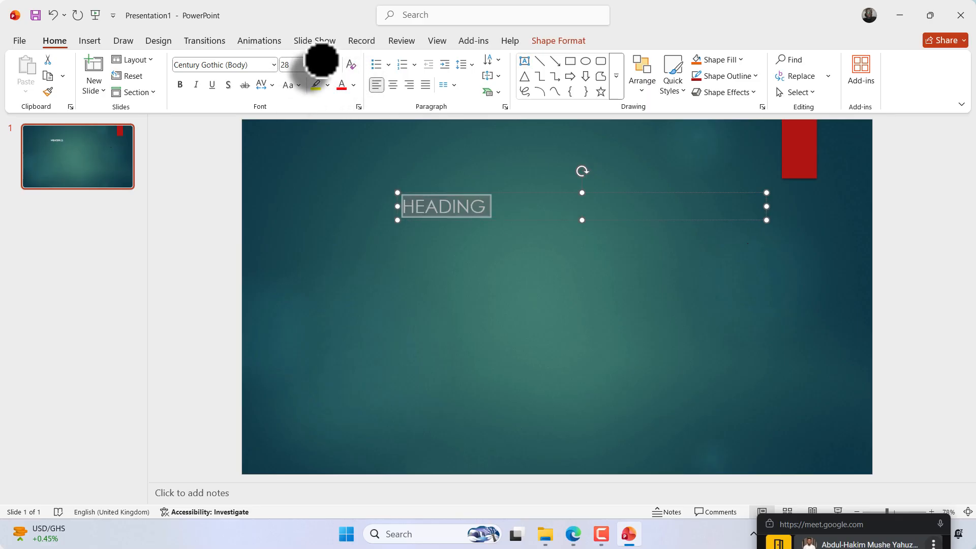
{"action": "left_click", "coordinate": [319, 63]}
{"action": "left_click", "coordinate": [319, 63]}
{"action": "left_click", "coordinate": [319, 63]}
{"action": "key", "text": "ctrl+e"}
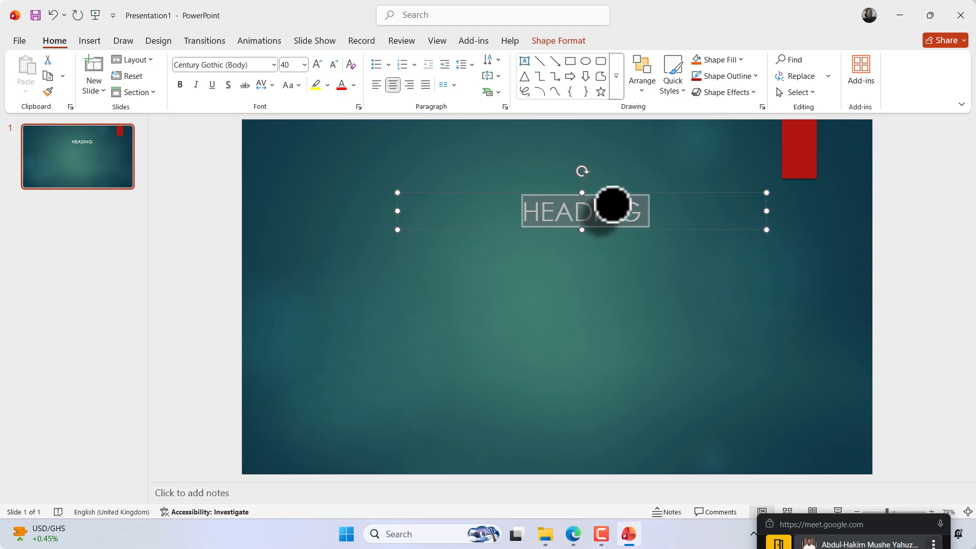
{"action": "key", "text": "ctrl+b"}
{"action": "left_click_drag", "start_coordinate": [677, 190], "coordinate": [630, 189]}
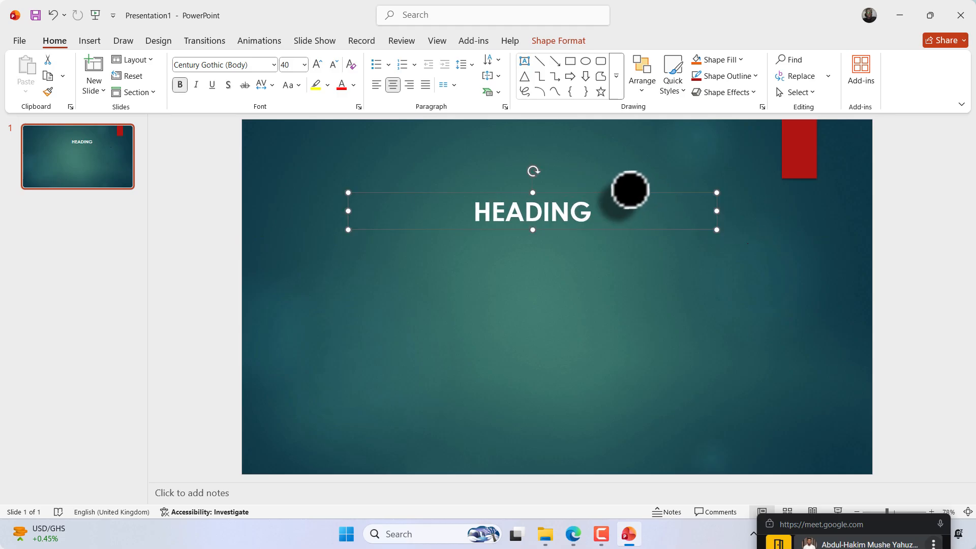
Step: Deselect the heading's text box on the slide
{"action": "left_click", "coordinate": [562, 264]}
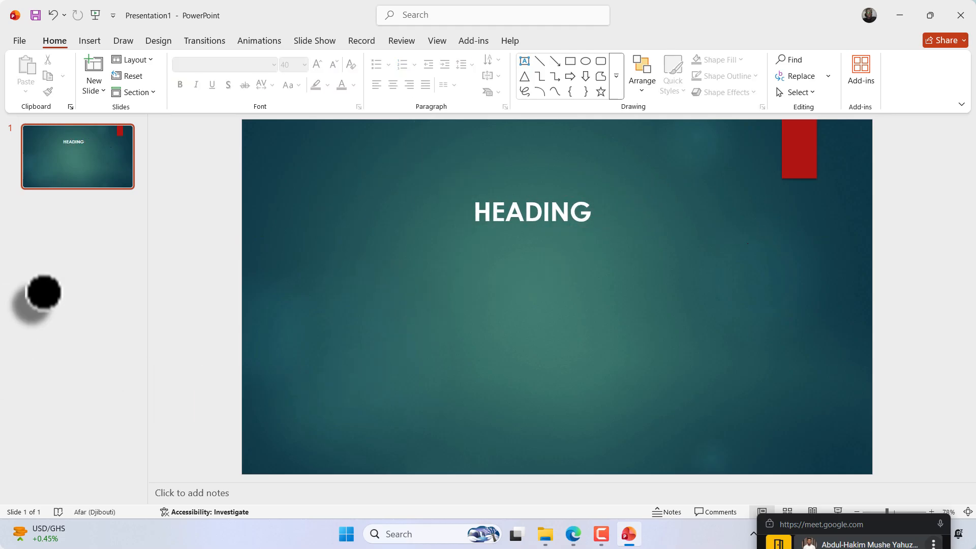
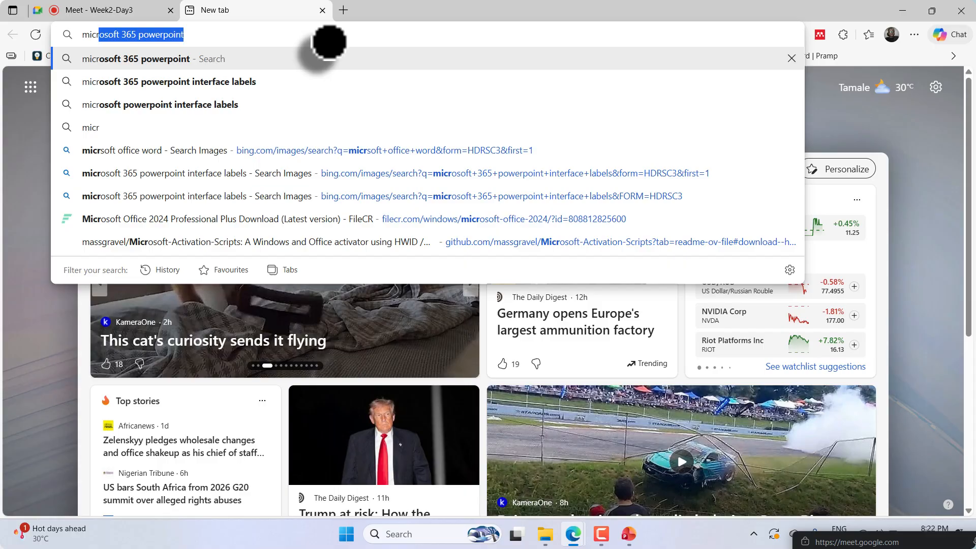
Step: In Microsoft Edge, search the web for "microsoft" and open the Microsoft account result in a new tab
{"action": "type", "text": "osoft"}
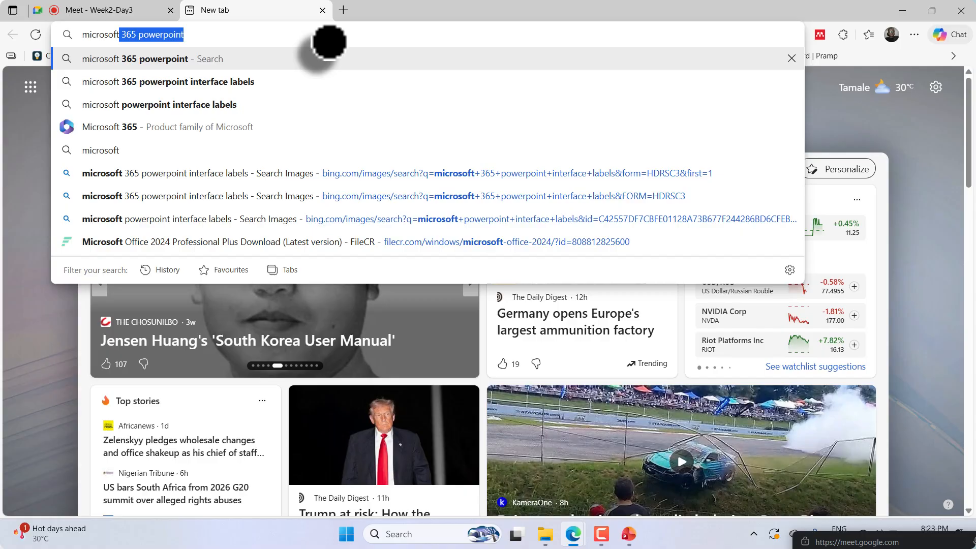
{"action": "key", "text": "Return"}
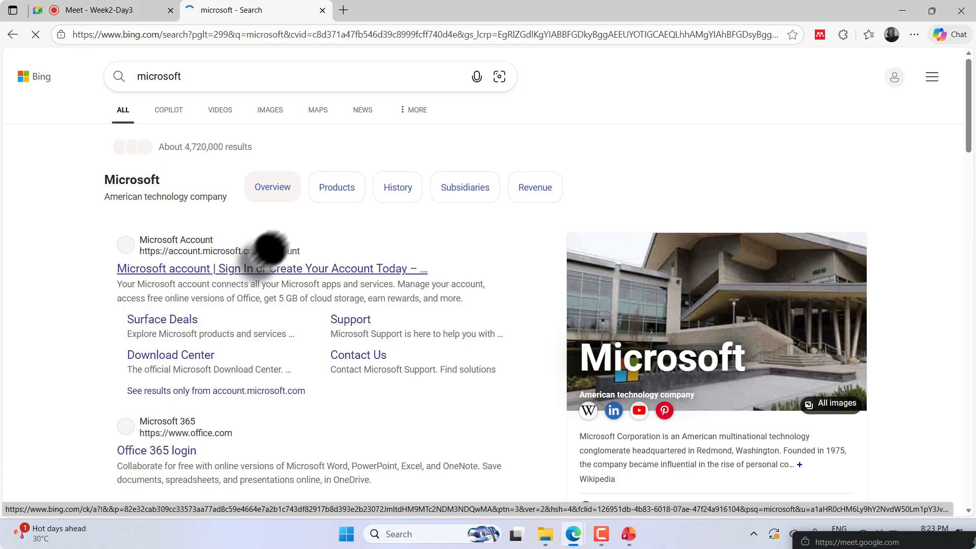
{"action": "right_click", "coordinate": [286, 265]}
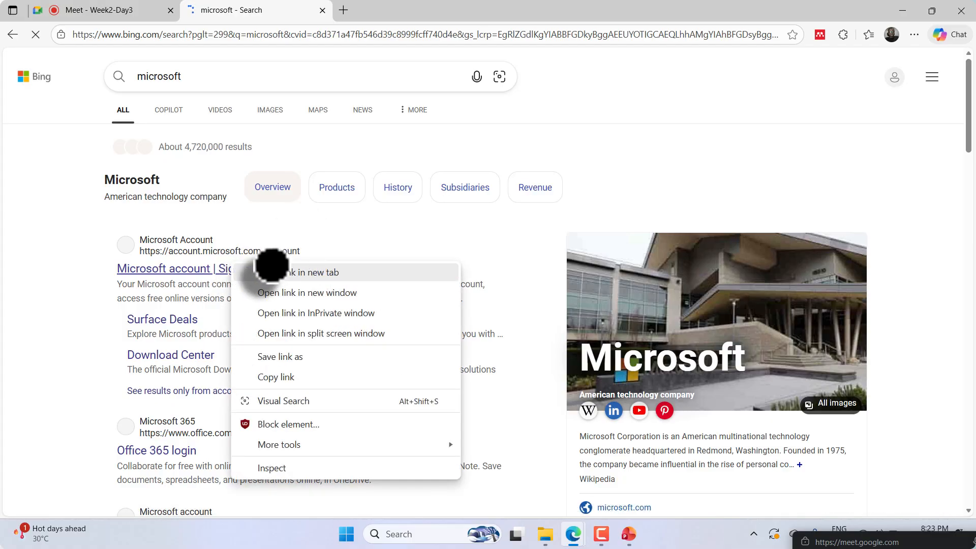
{"action": "left_click", "coordinate": [272, 270]}
Step: Open the Office 365 login result from the search results and look over the Microsoft 365 Copilot page
{"action": "scroll", "coordinate": [203, 340], "scroll_direction": "down", "scroll_amount": 5}
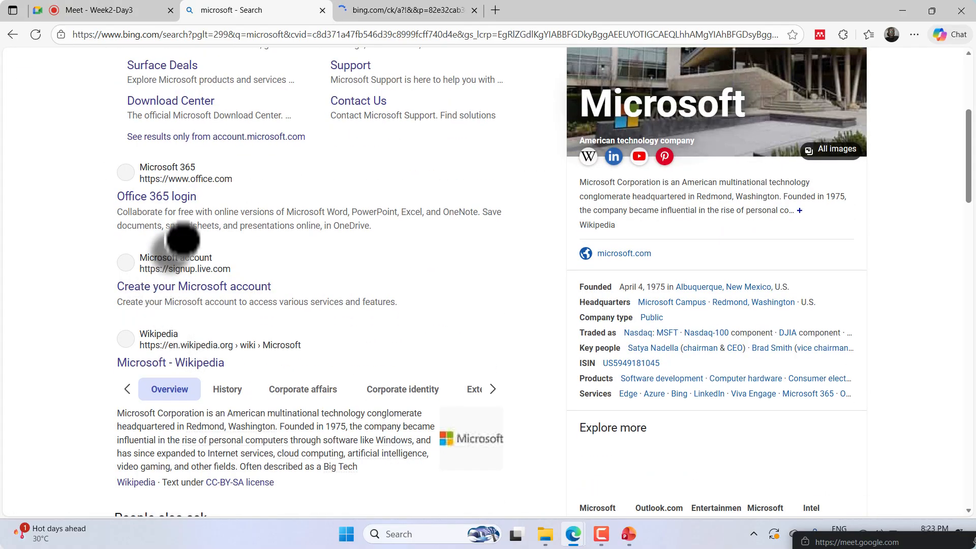
{"action": "left_click", "coordinate": [174, 197]}
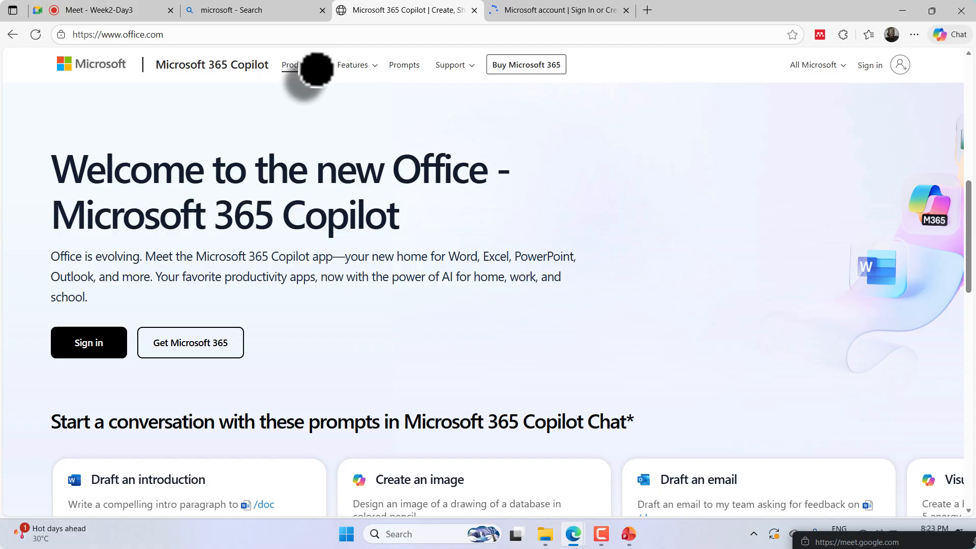
{"action": "scroll", "coordinate": [316, 67], "scroll_direction": "down", "scroll_amount": 10}
{"action": "scroll", "coordinate": [449, 152], "scroll_direction": "up", "scroll_amount": 6}
{"action": "scroll", "coordinate": [452, 148], "scroll_direction": "up", "scroll_amount": 5}
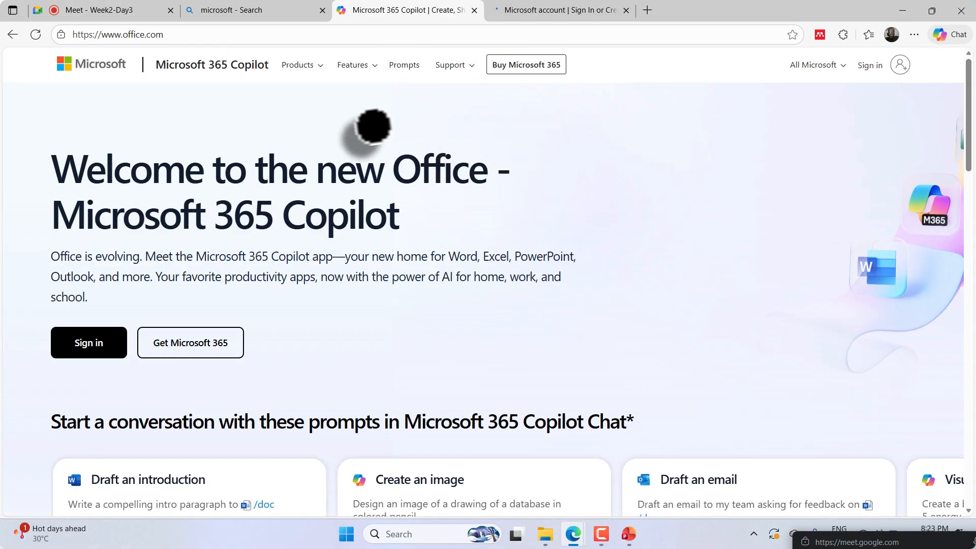
Step: Open the Microsoft Office page from the related Microsoft products in a new tab
{"action": "left_click", "coordinate": [319, 66]}
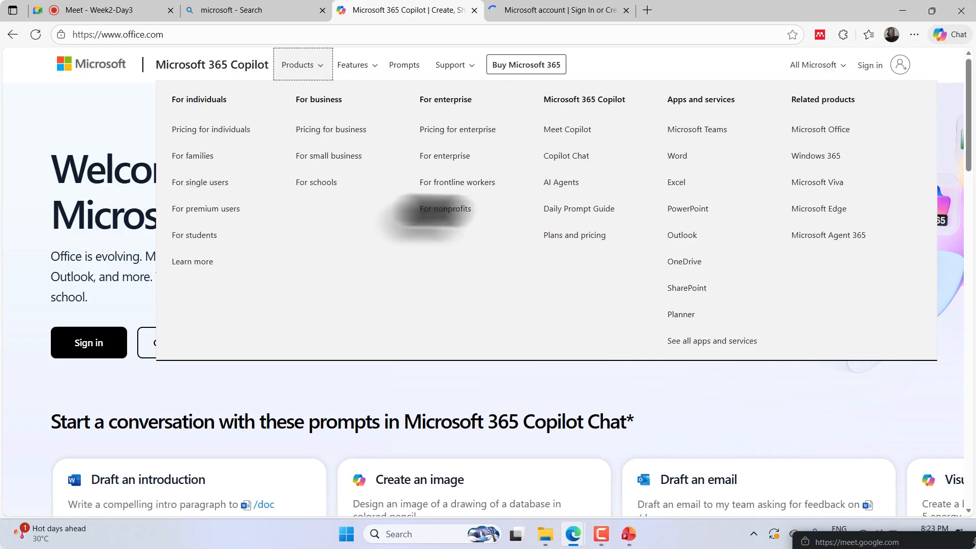
{"action": "left_click", "coordinate": [822, 136]}
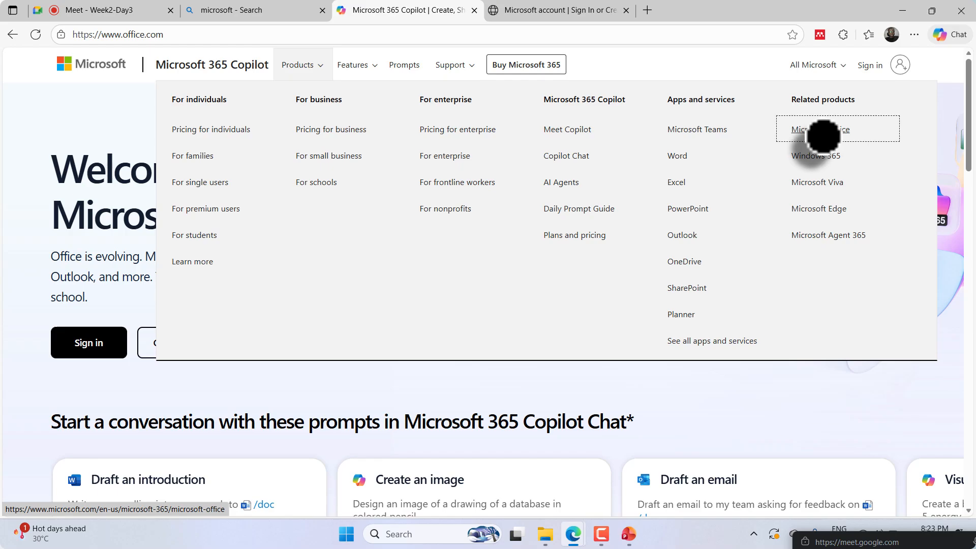
{"action": "right_click", "coordinate": [823, 136]}
{"action": "left_click", "coordinate": [834, 146]}
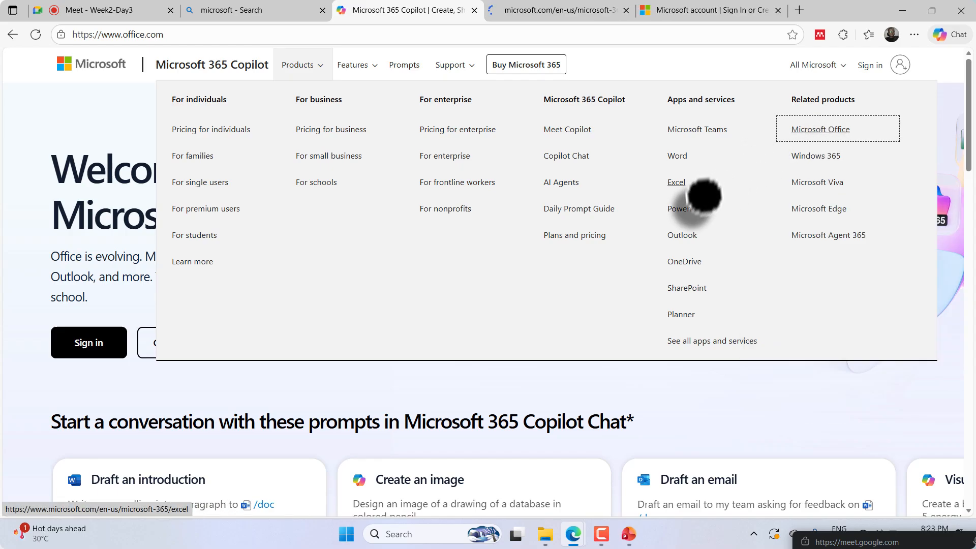
Step: Open the PowerPoint product page from the Microsoft 365 apps and services and look over its content
{"action": "right_click", "coordinate": [700, 213]}
{"action": "left_click", "coordinate": [701, 214]}
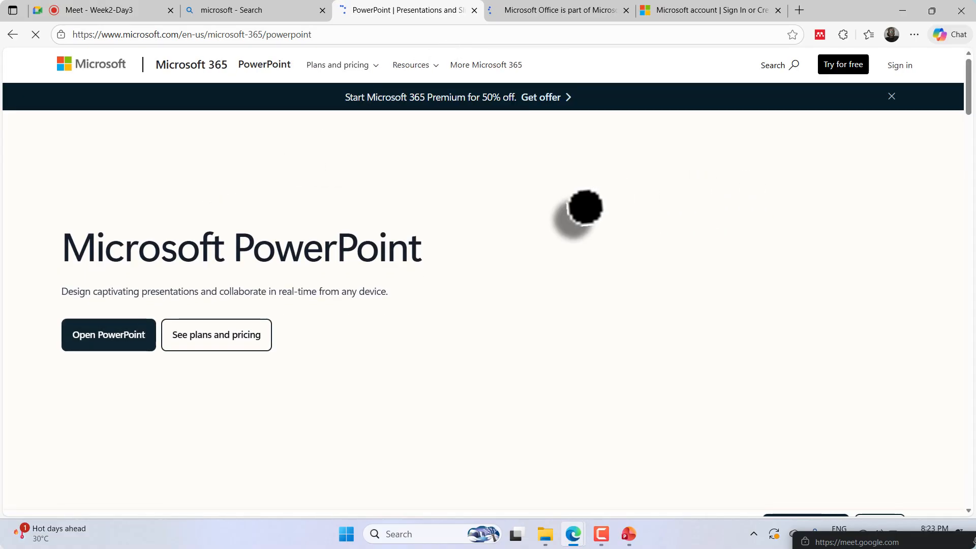
{"action": "scroll", "coordinate": [361, 283], "scroll_direction": "down", "scroll_amount": 3}
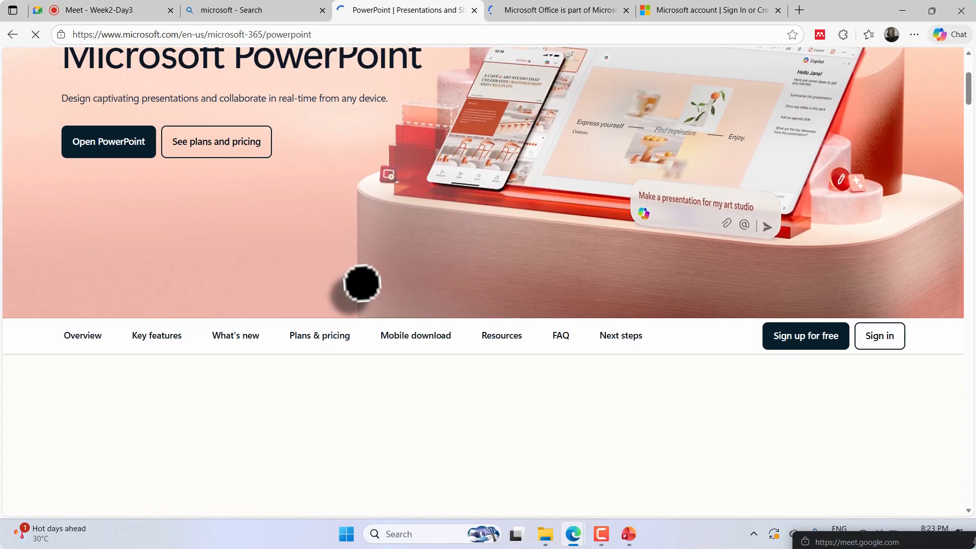
{"action": "scroll", "coordinate": [362, 283], "scroll_direction": "down", "scroll_amount": 3}
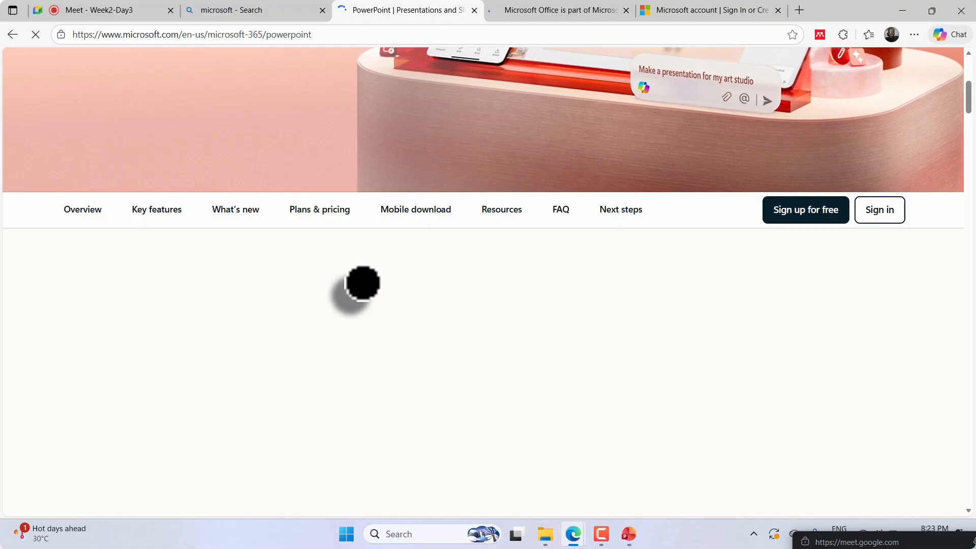
{"action": "scroll", "coordinate": [363, 283], "scroll_direction": "down", "scroll_amount": 5}
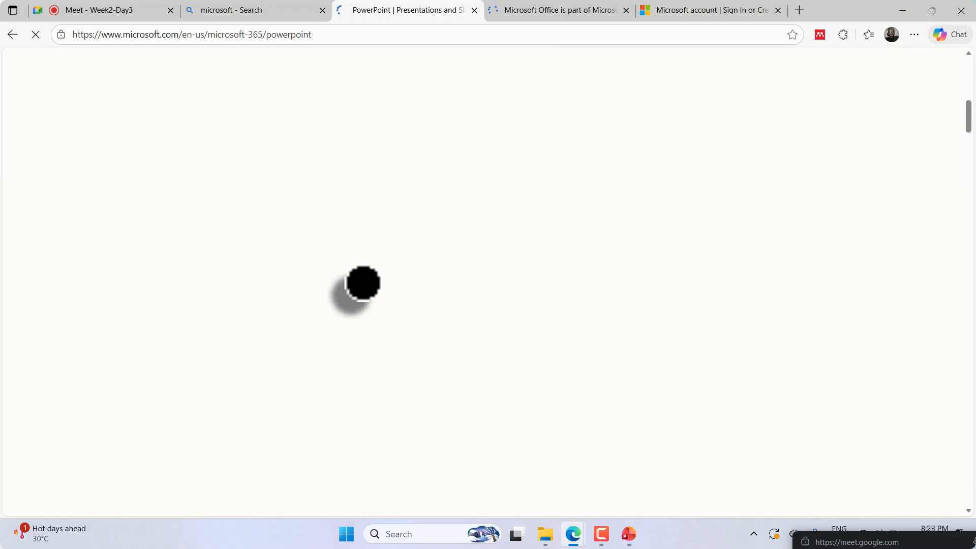
{"action": "scroll", "coordinate": [798, 131], "scroll_direction": "up", "scroll_amount": 5}
{"action": "scroll", "coordinate": [798, 131], "scroll_direction": "up", "scroll_amount": 5}
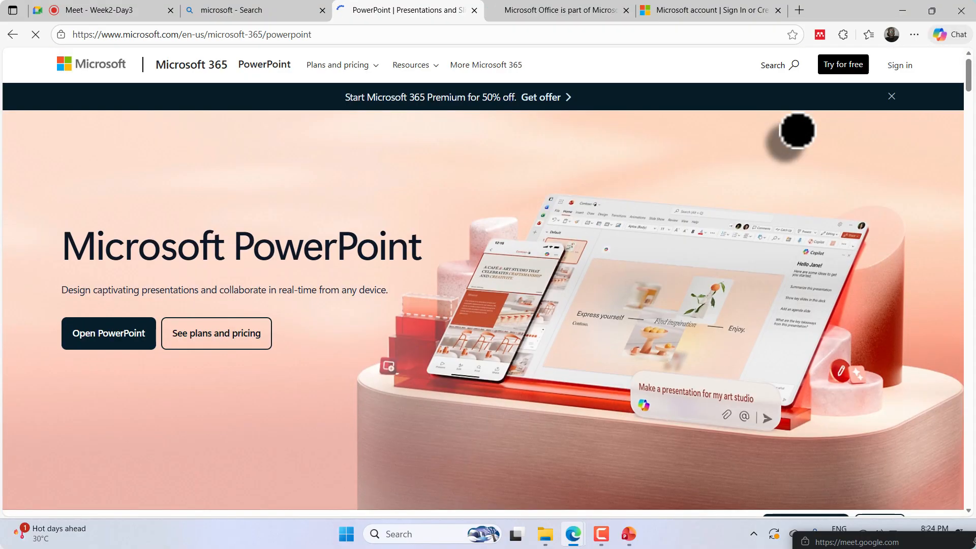
Step: Dismiss the Microsoft 365 Premium offer banner and sign in to Microsoft 365 from the PowerPoint page
{"action": "left_click", "coordinate": [891, 96]}
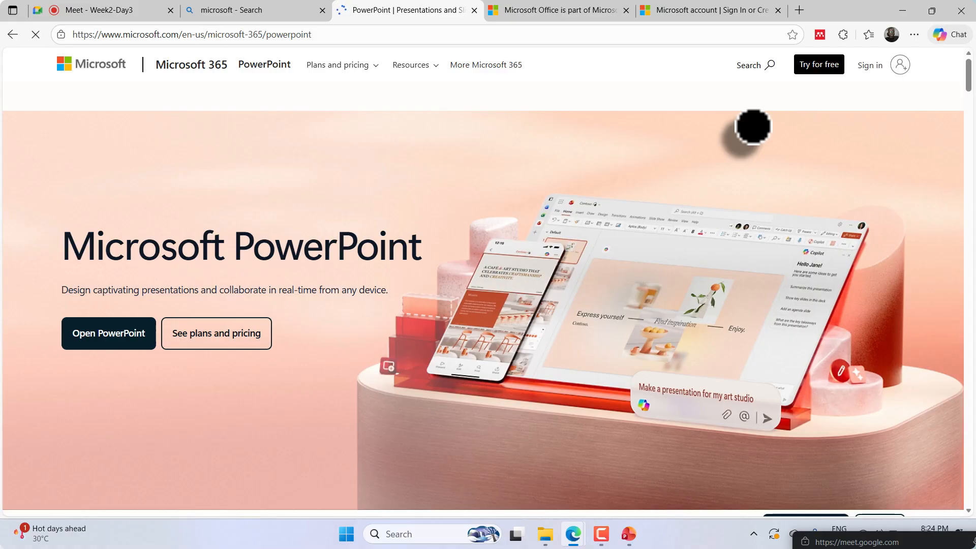
{"action": "left_click", "coordinate": [870, 64]}
{"action": "left_click", "coordinate": [788, 124]}
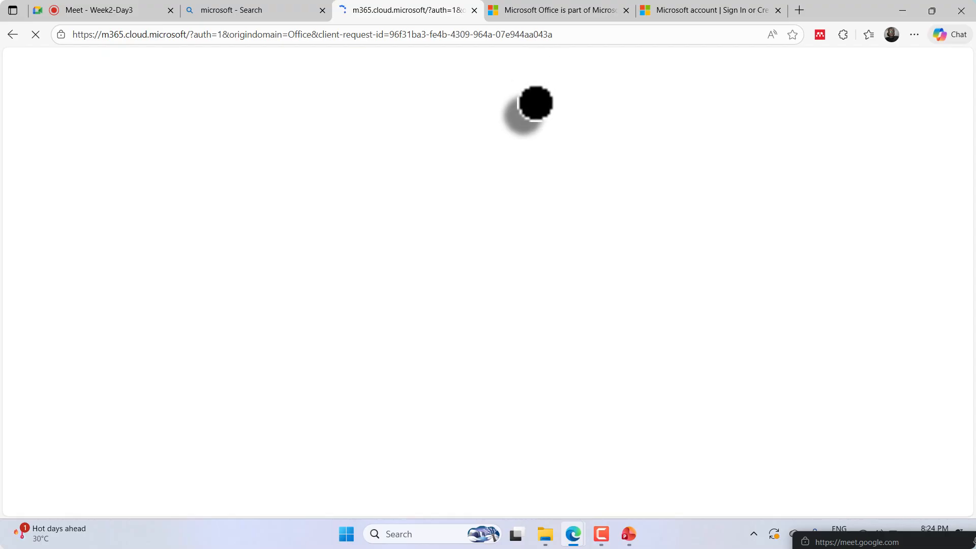
Step: Close the Microsoft Office page and open PowerPoint for the web from the M365 Copilot home page
{"action": "left_click", "coordinate": [572, 9]}
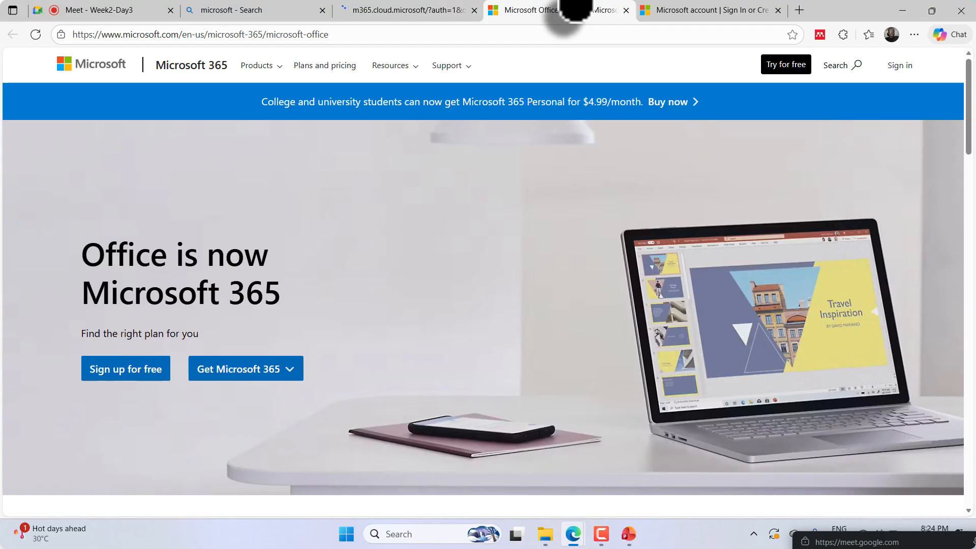
{"action": "left_click", "coordinate": [626, 10]}
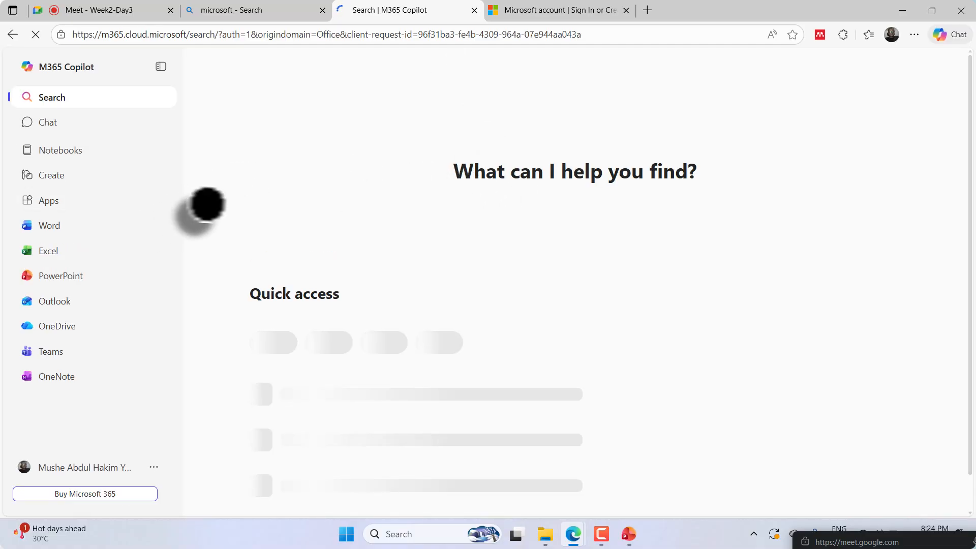
{"action": "left_click", "coordinate": [42, 276]}
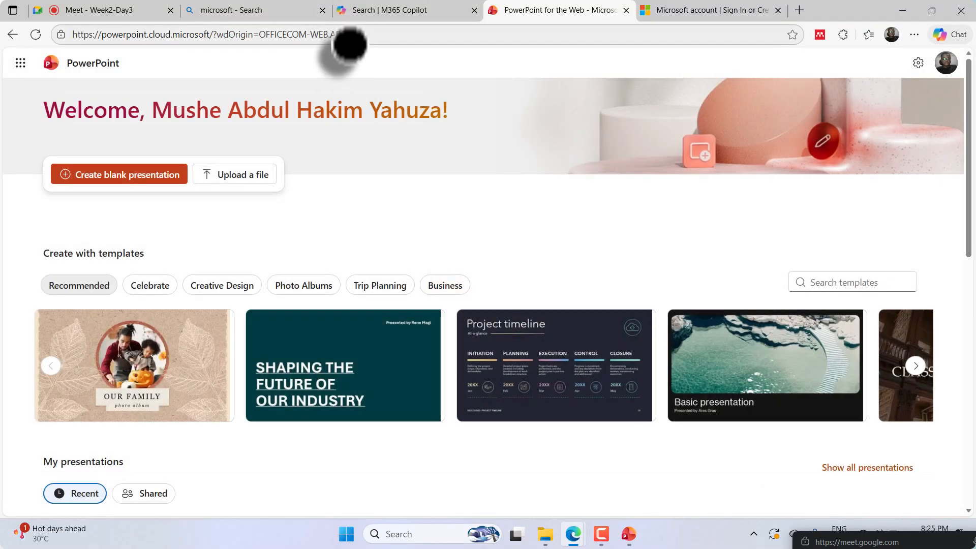
Step: Look over the PowerPoint start page and browse through the recommended presentation templates
{"action": "scroll", "coordinate": [429, 291], "scroll_direction": "down", "scroll_amount": 3}
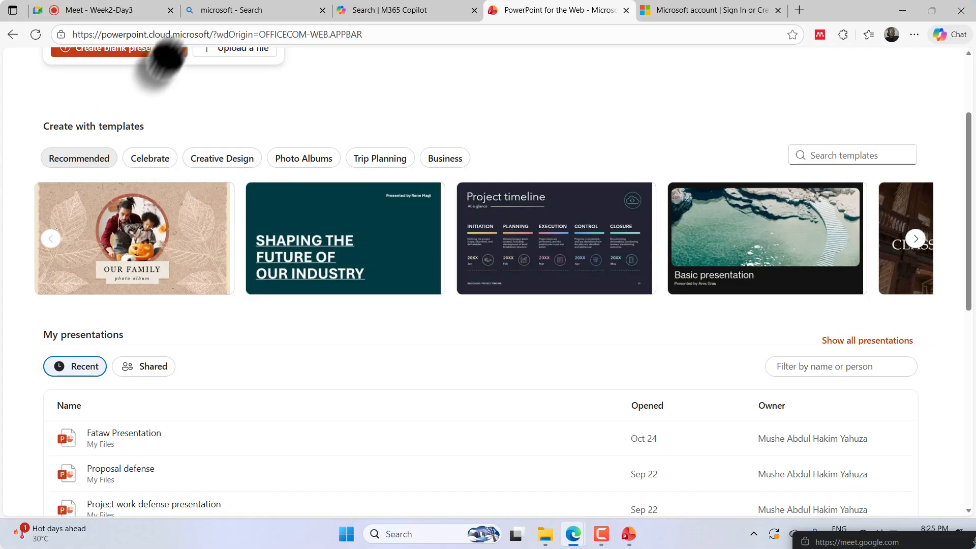
{"action": "scroll", "coordinate": [229, 185], "scroll_direction": "up", "scroll_amount": 3}
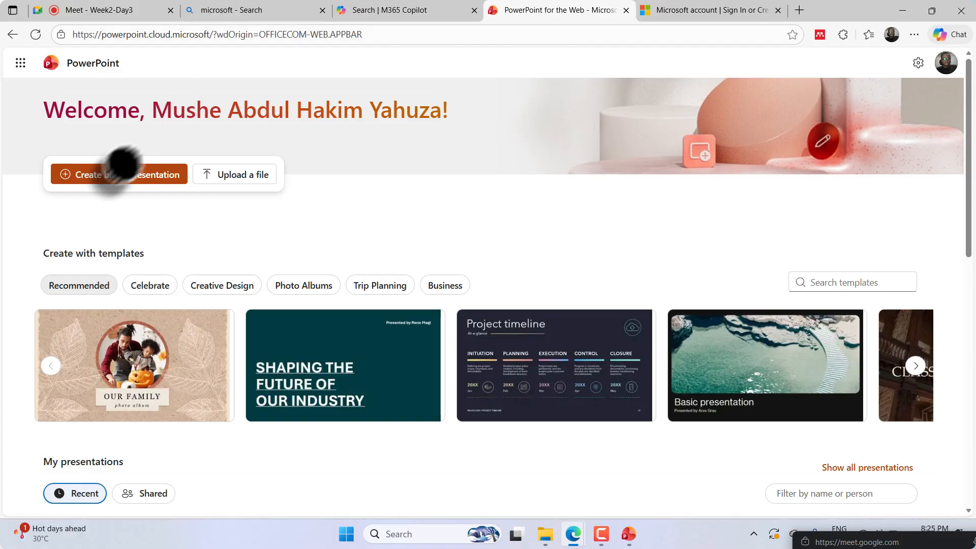
{"action": "scroll", "coordinate": [488, 305], "scroll_direction": "down", "scroll_amount": 3}
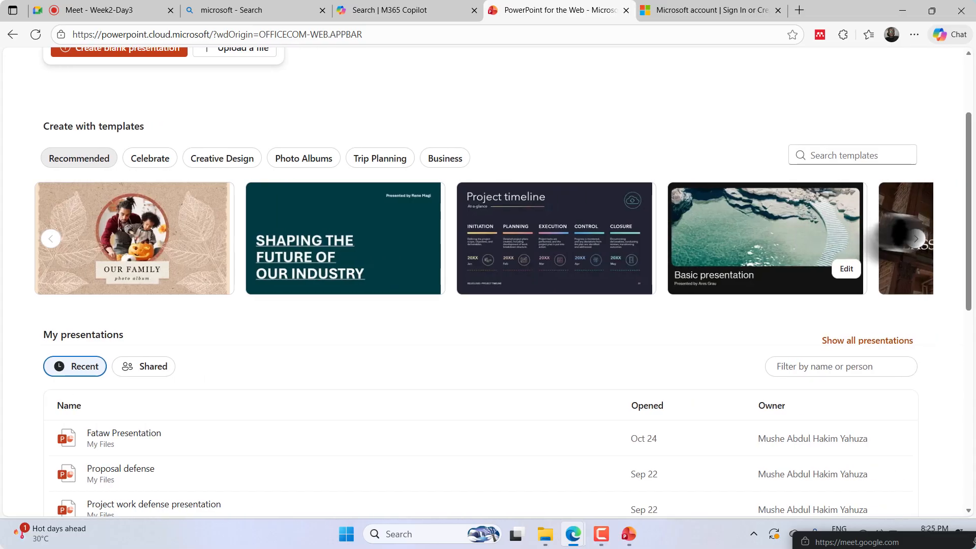
{"action": "left_click", "coordinate": [916, 238]}
{"action": "left_click", "coordinate": [921, 238]}
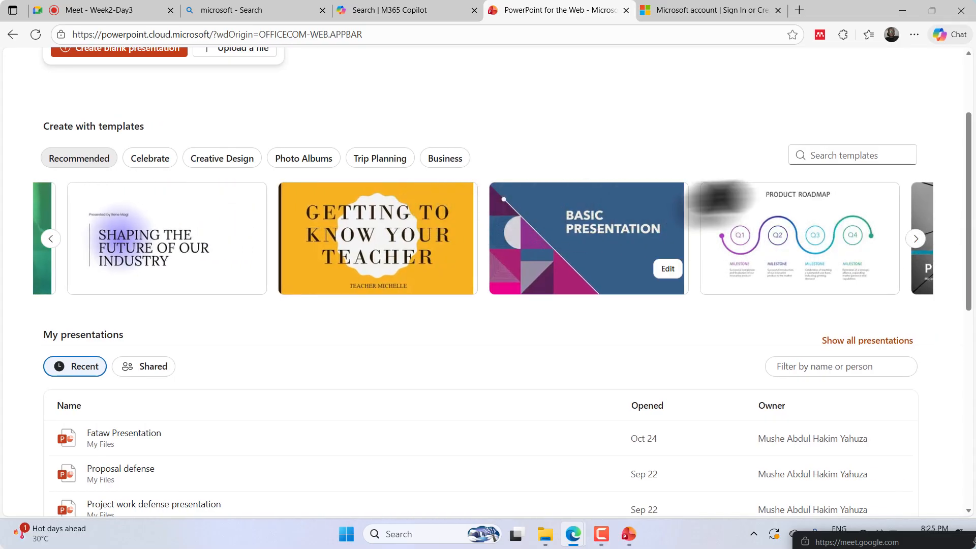
{"action": "left_click", "coordinate": [914, 234]}
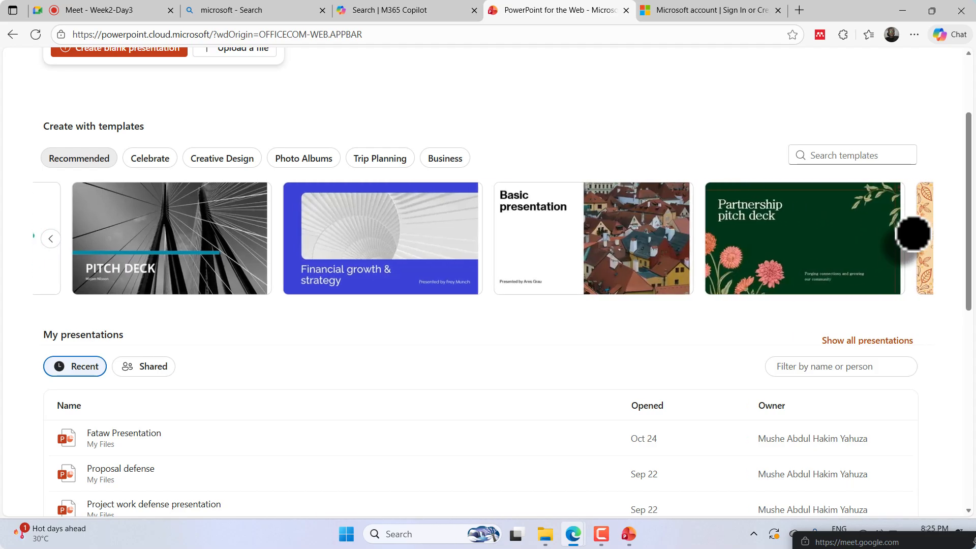
{"action": "left_click", "coordinate": [913, 234]}
{"action": "left_click", "coordinate": [913, 234]}
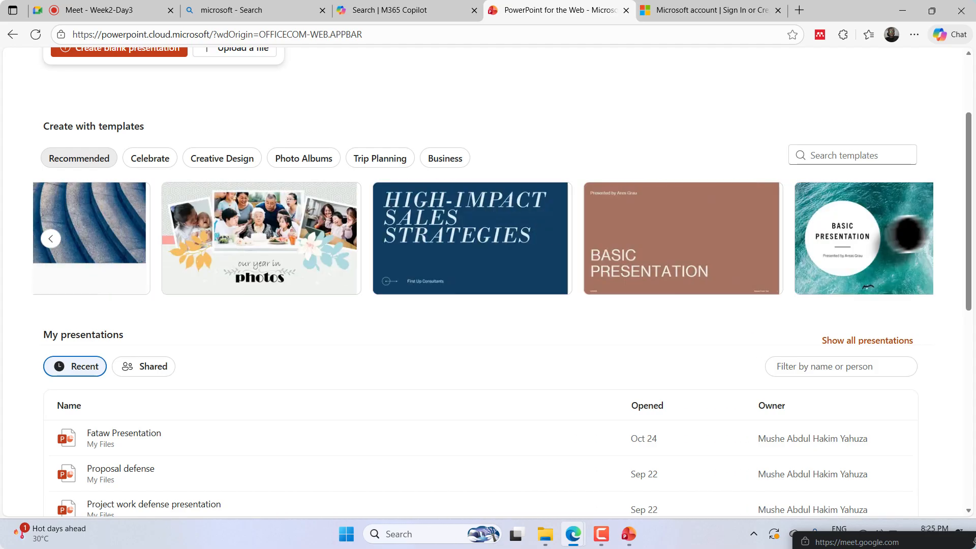
Step: Browse the template categories Celebrate, Creative Design, Photo Albums and Trip Planning
{"action": "left_click", "coordinate": [155, 160]}
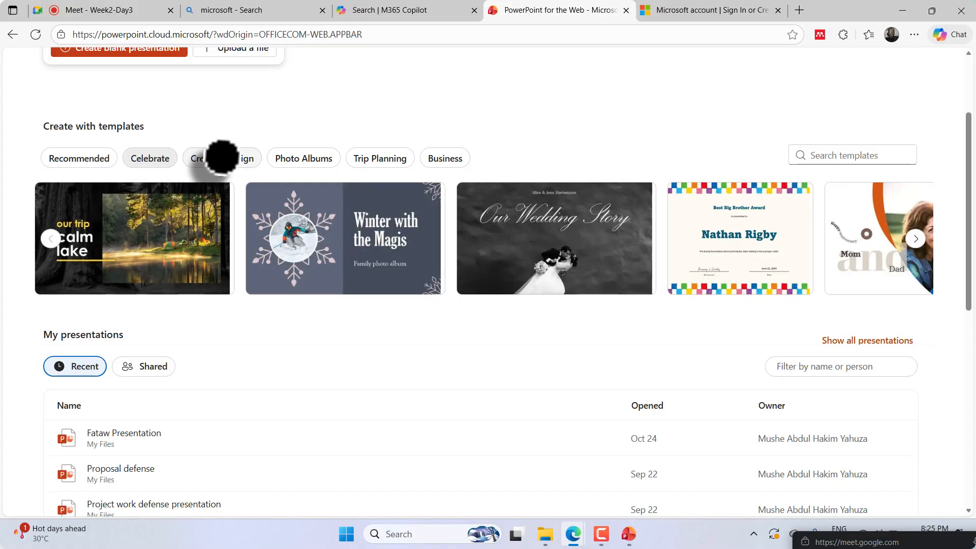
{"action": "left_click", "coordinate": [221, 157]}
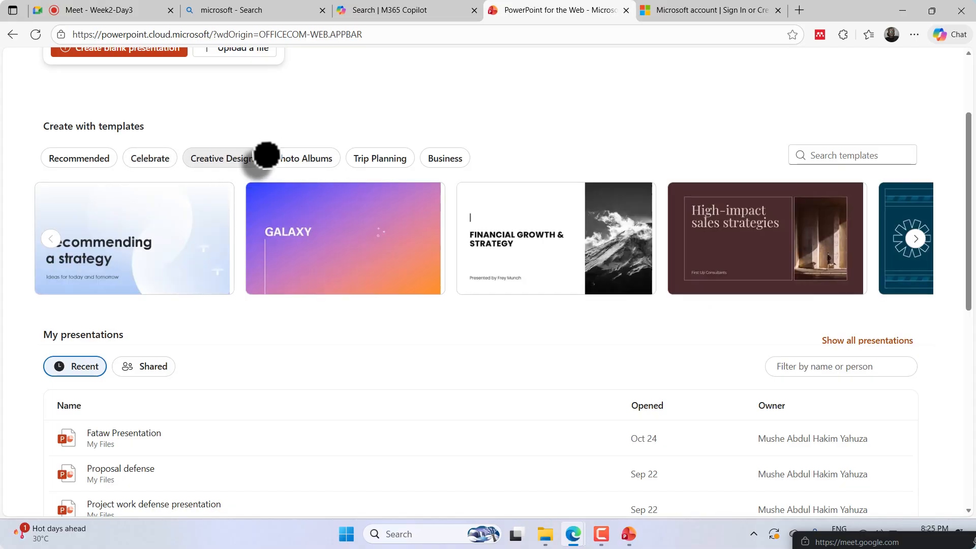
{"action": "left_click", "coordinate": [300, 159]}
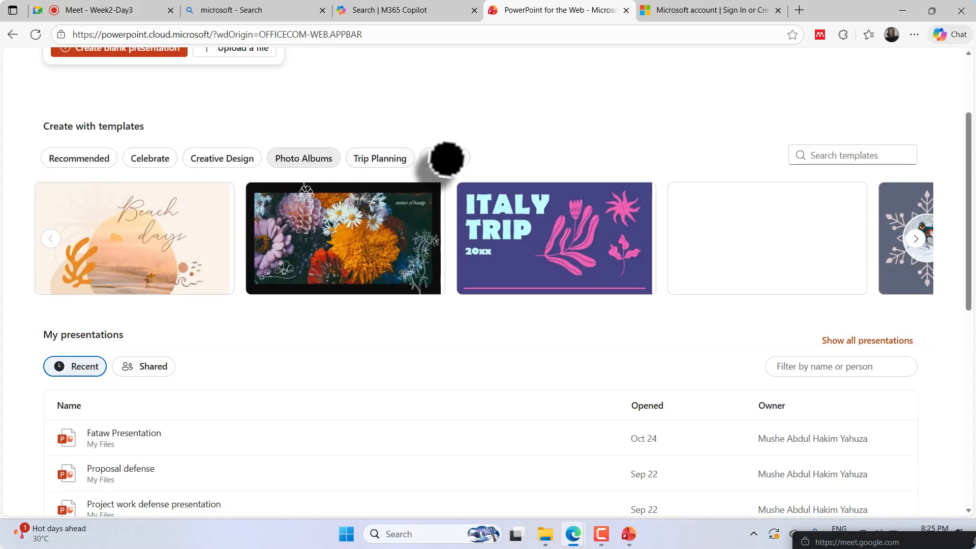
{"action": "left_click", "coordinate": [393, 155]}
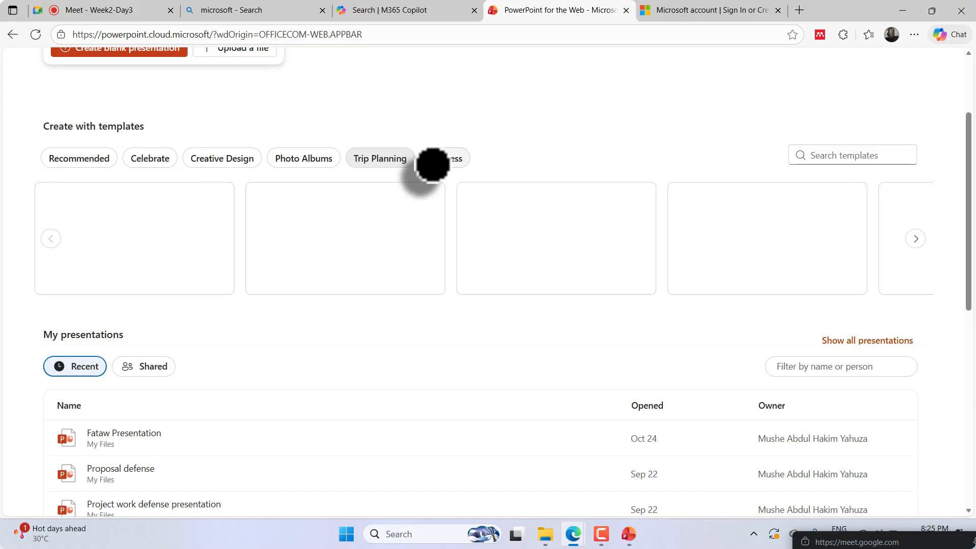
Step: Create a new presentation from the "Growth strategies" template in the Business category
{"action": "left_click", "coordinate": [436, 161]}
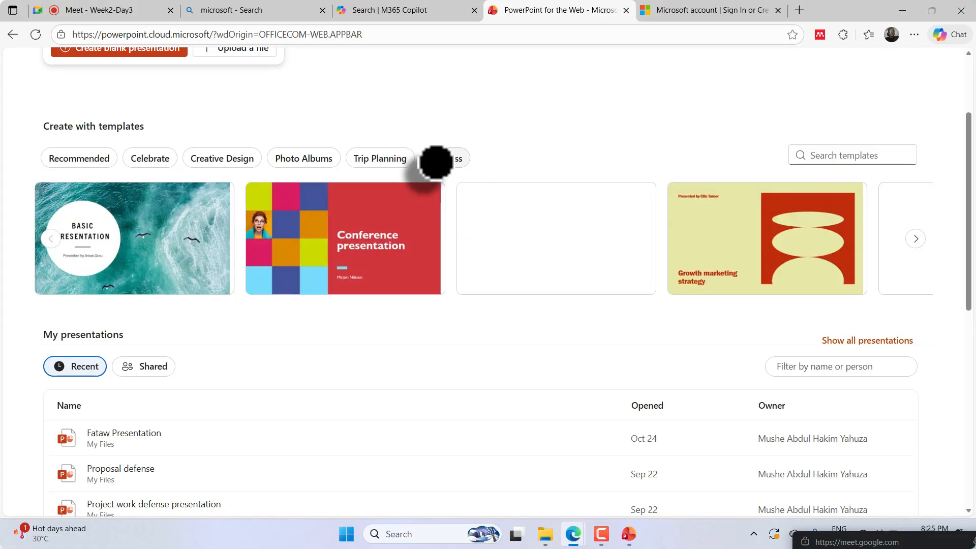
{"action": "scroll", "coordinate": [494, 187], "scroll_direction": "down", "scroll_amount": 1}
{"action": "scroll", "coordinate": [495, 187], "scroll_direction": "down", "scroll_amount": 2}
{"action": "scroll", "coordinate": [497, 187], "scroll_direction": "up", "scroll_amount": 3}
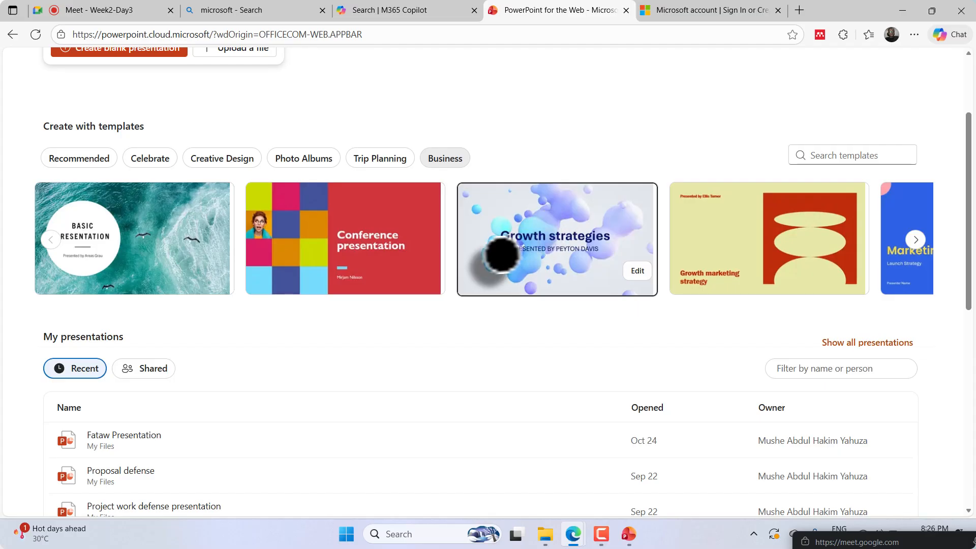
{"action": "left_click", "coordinate": [514, 244]}
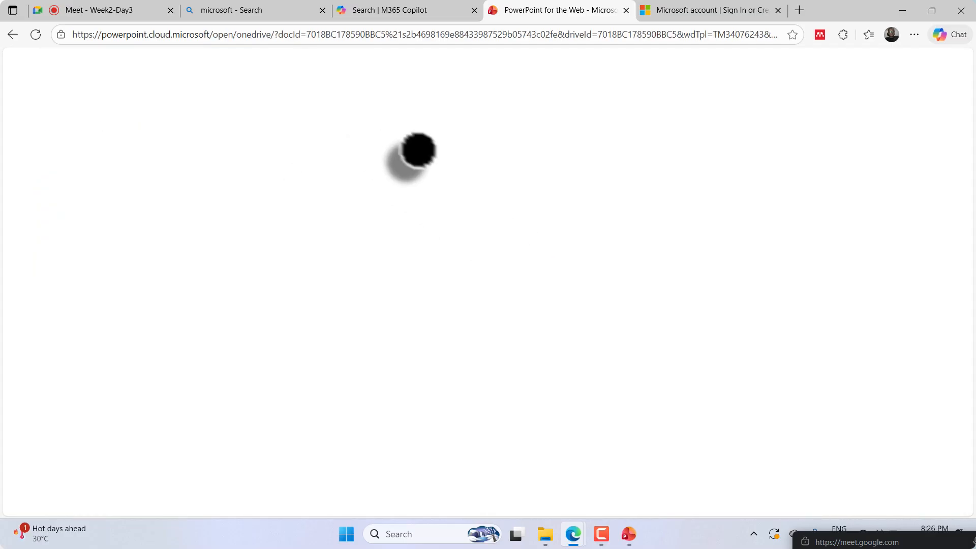
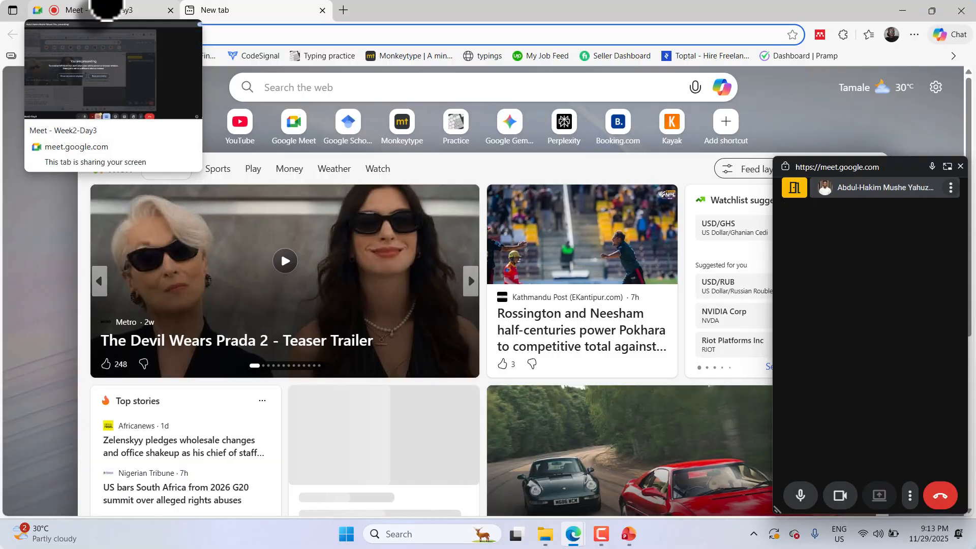
Step: Return to the Google Meet call and check its chat messages and participant list
{"action": "left_click", "coordinate": [107, 10]}
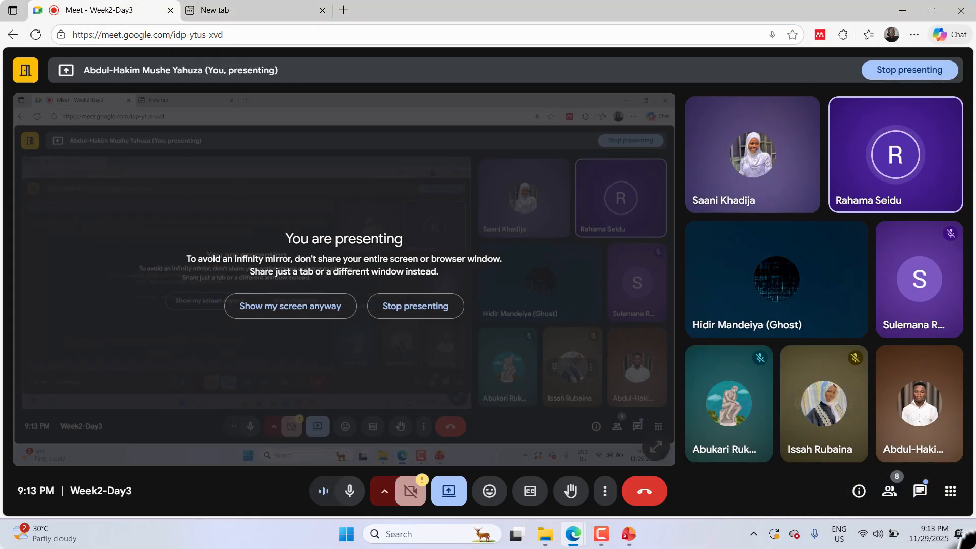
{"action": "left_click", "coordinate": [929, 487]}
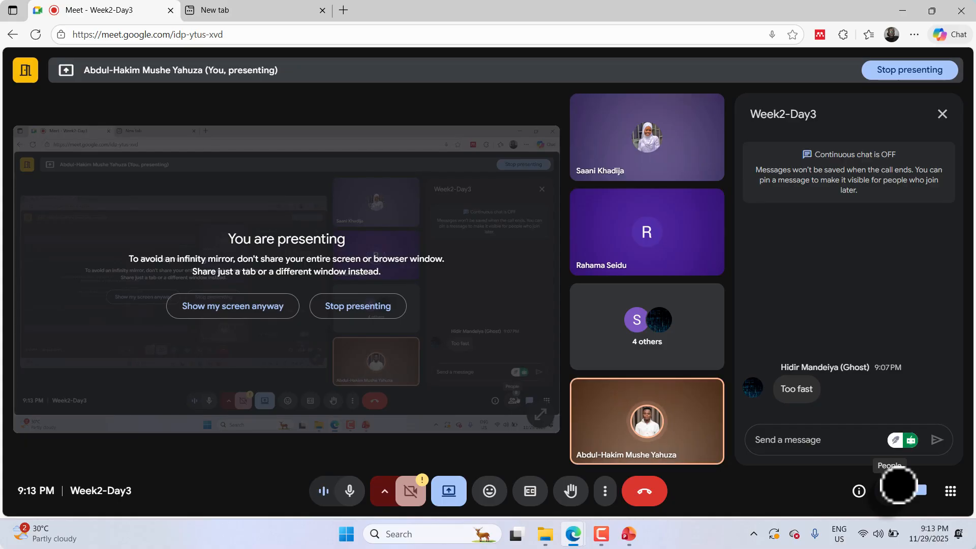
{"action": "left_click", "coordinate": [897, 484]}
{"action": "scroll", "coordinate": [894, 402], "scroll_direction": "down", "scroll_amount": 2}
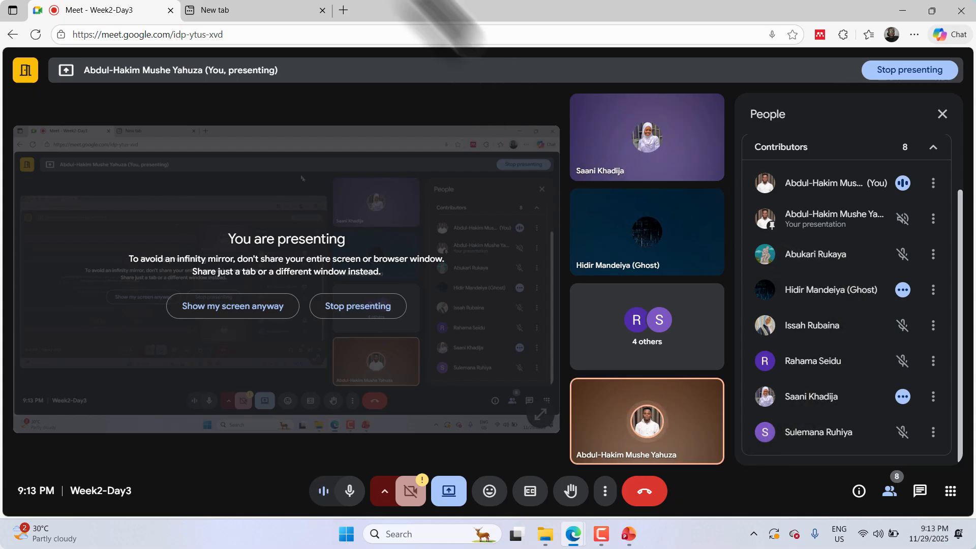
Step: Open Google Slides at slides.google.com in the new browser tab and move the floating meeting window out of the way
{"action": "mouse_move", "coordinate": [259, 6]}
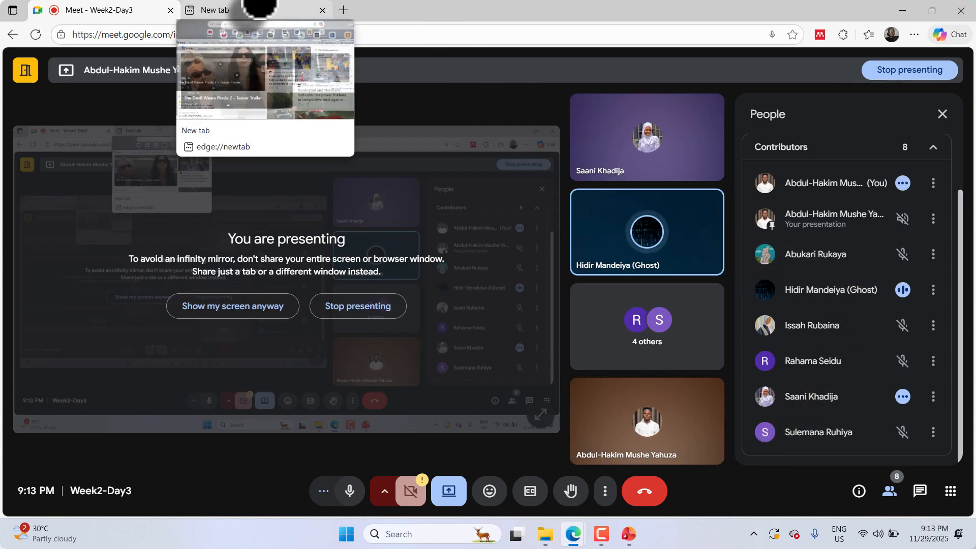
{"action": "left_click", "coordinate": [259, 7]}
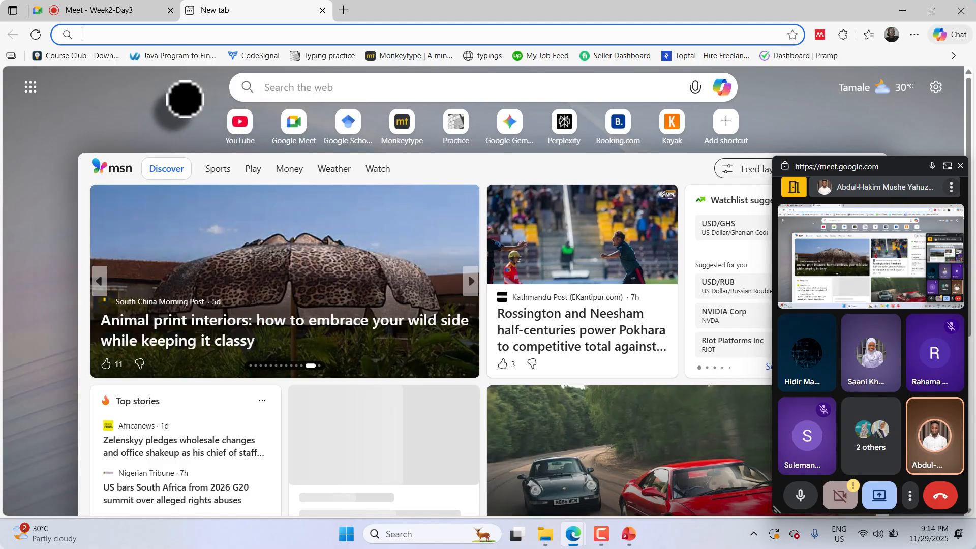
{"action": "type", "text": "slides.google.com"}
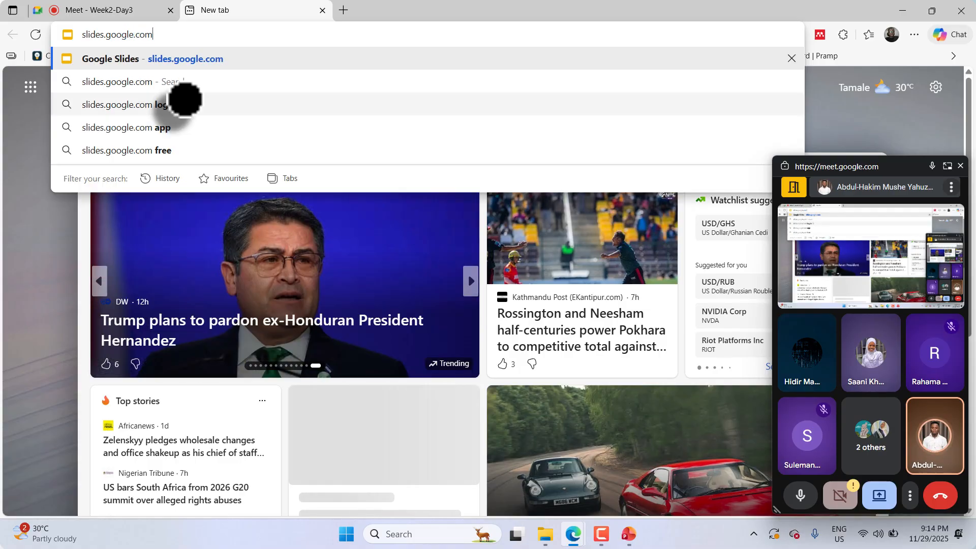
{"action": "key", "text": "Return"}
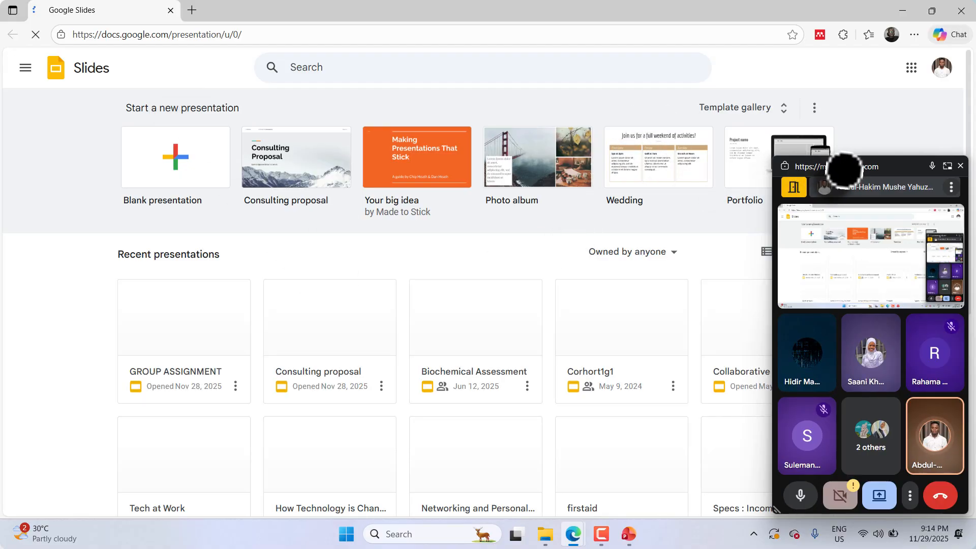
{"action": "left_click_drag", "start_coordinate": [844, 170], "coordinate": [795, 544]}
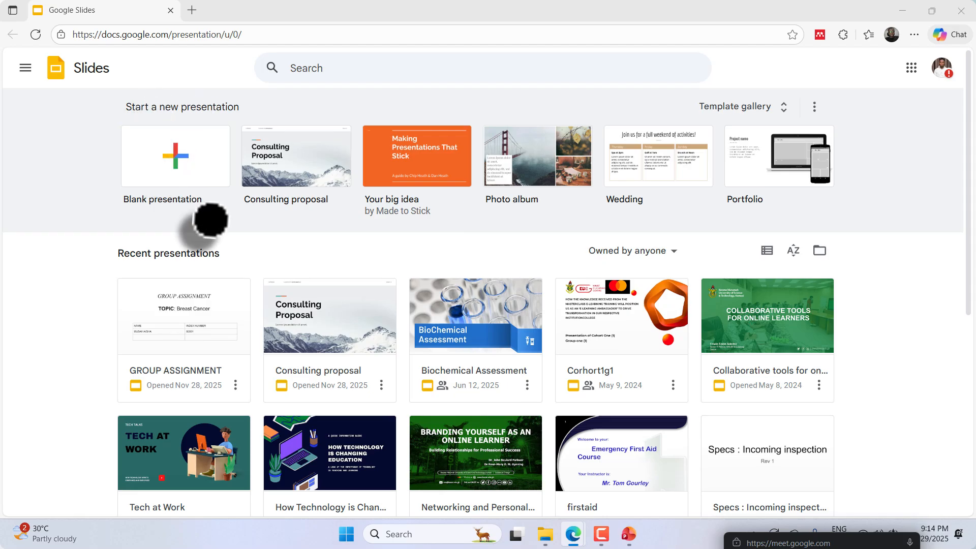
Step: Create a blank presentation, look through the suggested templates and dismiss them
{"action": "scroll", "coordinate": [209, 218], "scroll_direction": "down", "scroll_amount": 3}
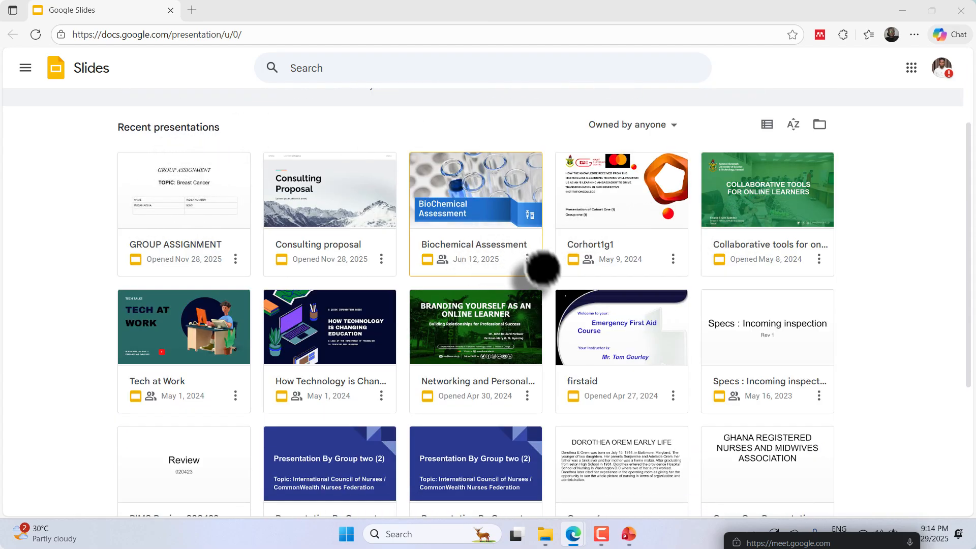
{"action": "scroll", "coordinate": [437, 305], "scroll_direction": "down", "scroll_amount": 4}
{"action": "scroll", "coordinate": [412, 337], "scroll_direction": "up", "scroll_amount": 7}
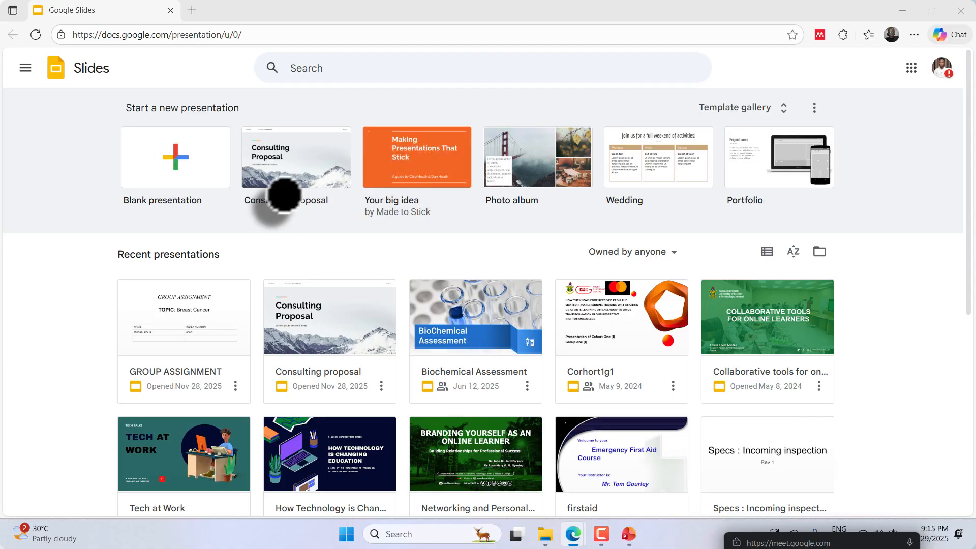
{"action": "left_click", "coordinate": [152, 170]}
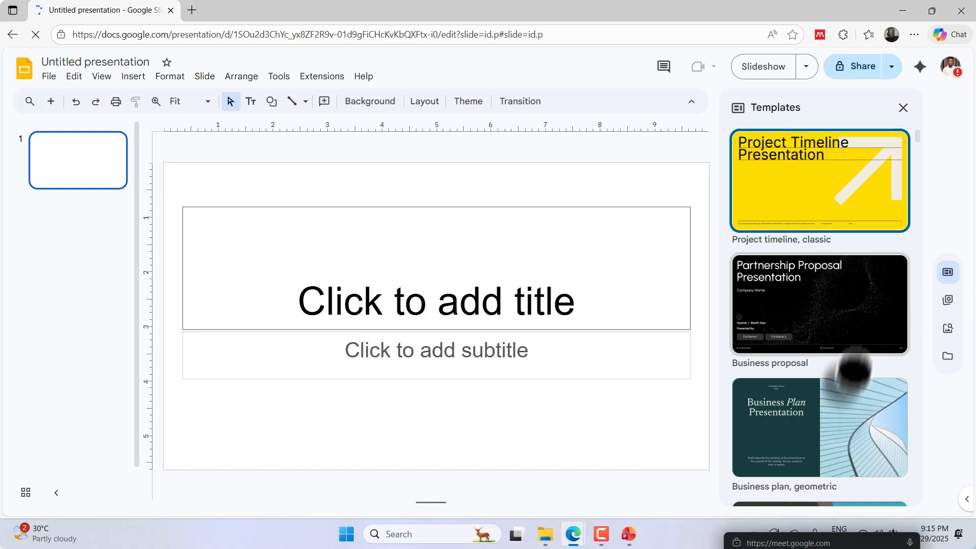
{"action": "scroll", "coordinate": [848, 384], "scroll_direction": "down", "scroll_amount": 10}
{"action": "scroll", "coordinate": [847, 382], "scroll_direction": "down", "scroll_amount": 6}
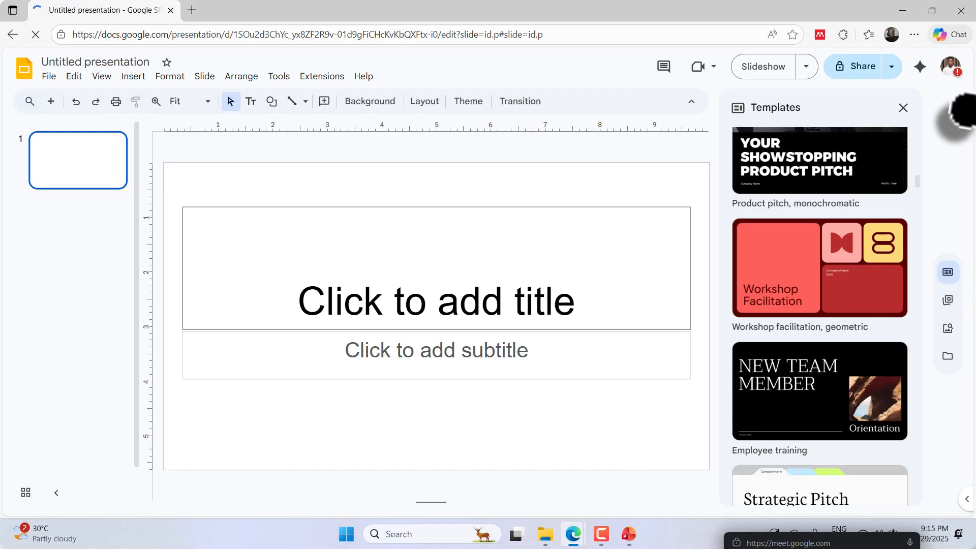
{"action": "left_click", "coordinate": [898, 107]}
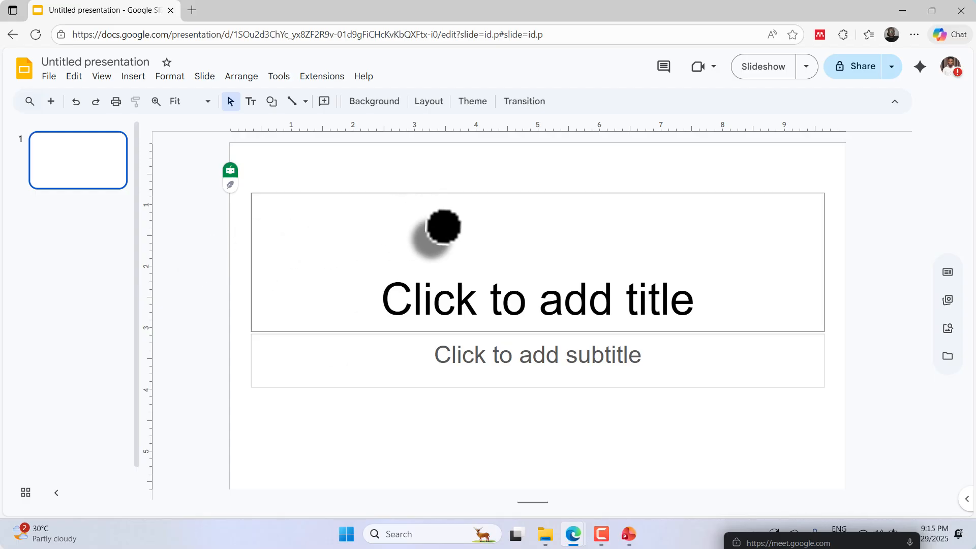
Step: Enter "Revision" as the slide's title and "This is a recap" as its subtitle
{"action": "left_click", "coordinate": [428, 230]}
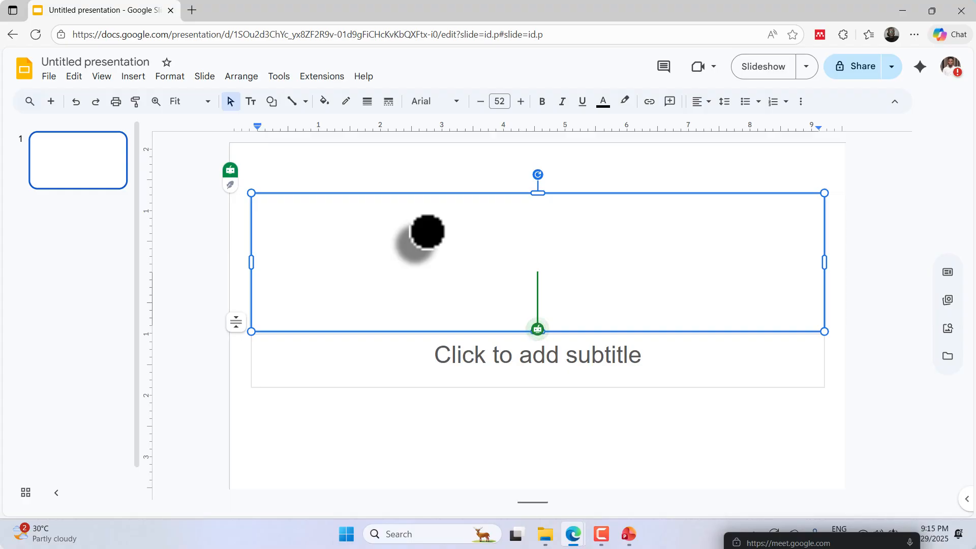
{"action": "type", "text": "H"}
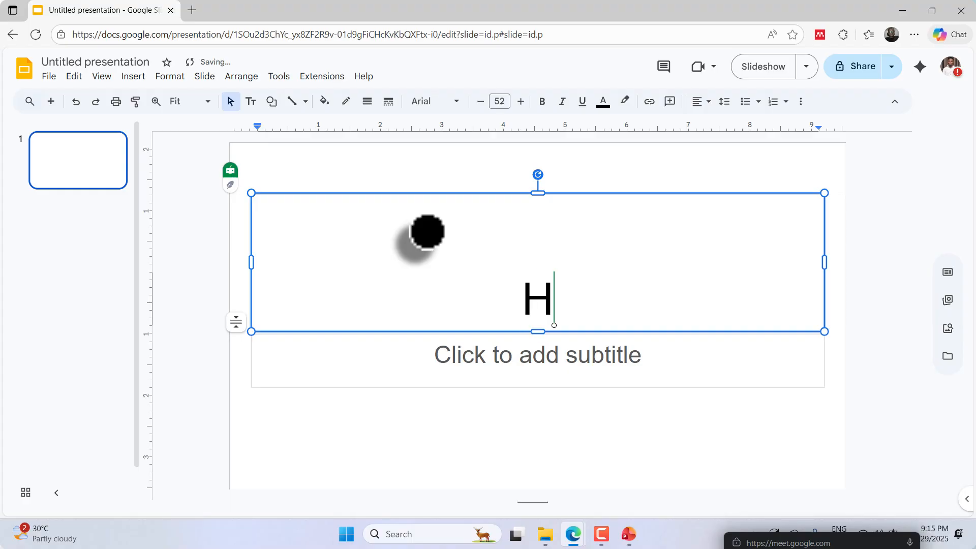
{"action": "type", "text": "eading"}
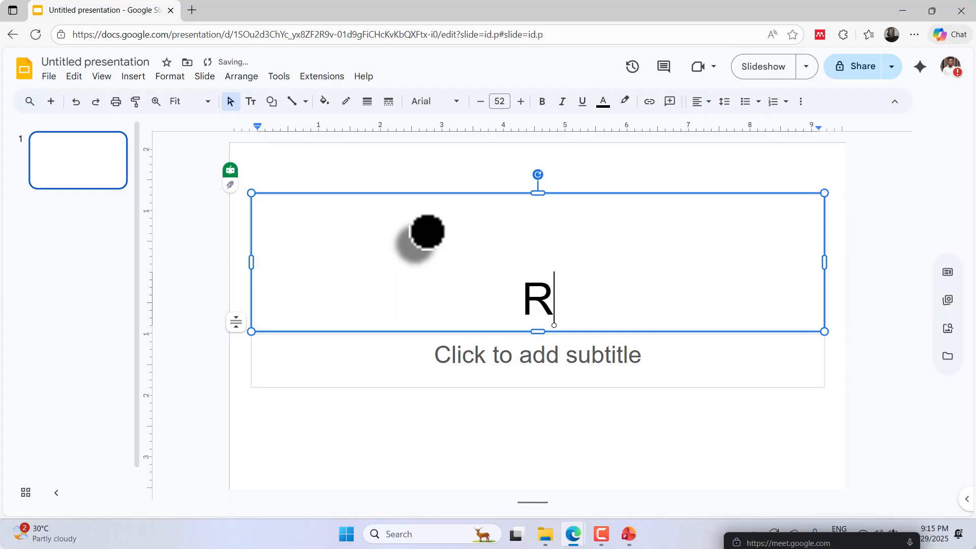
{"action": "type", "text": "on"}
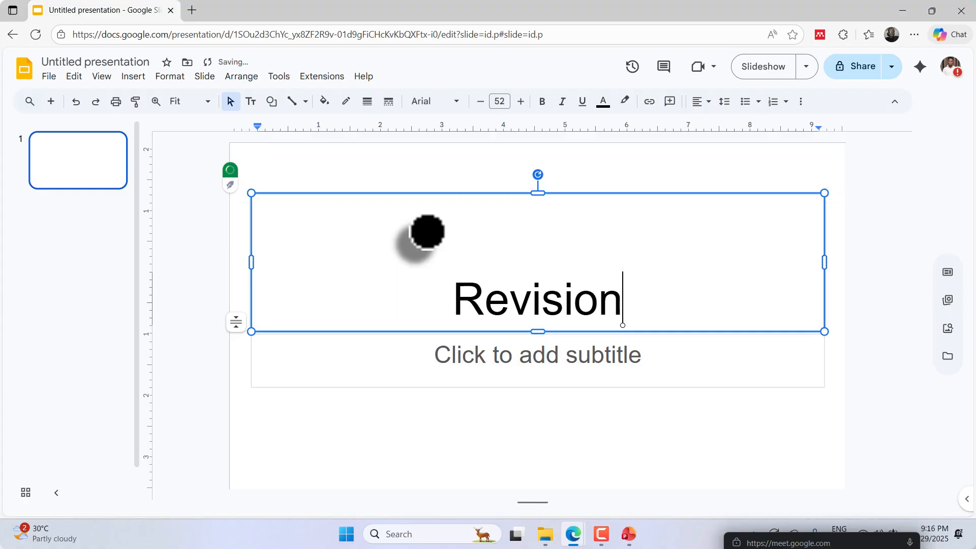
{"action": "left_click", "coordinate": [469, 352]}
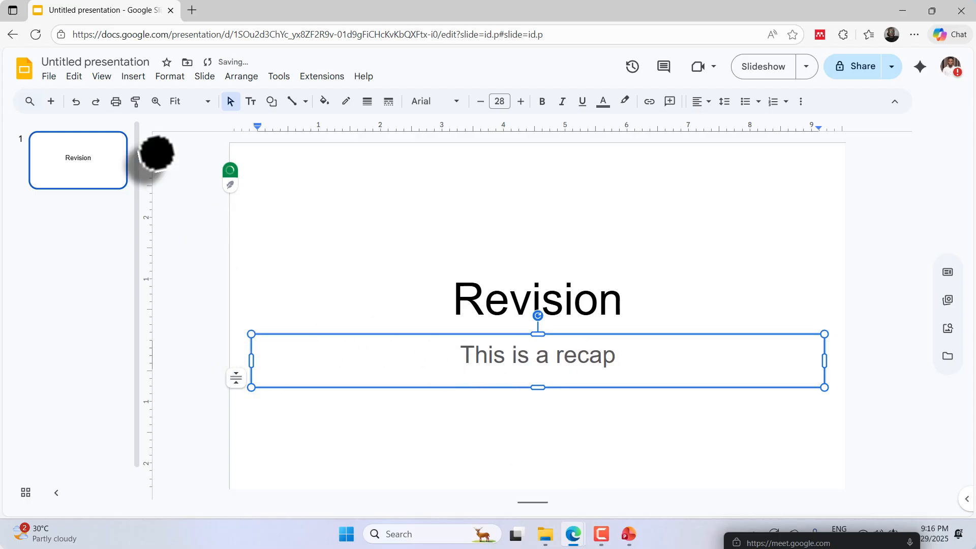
Step: Shrink the "Revision" title box in height and width and centre it horizontally near the top of the slide
{"action": "left_click", "coordinate": [333, 195]}
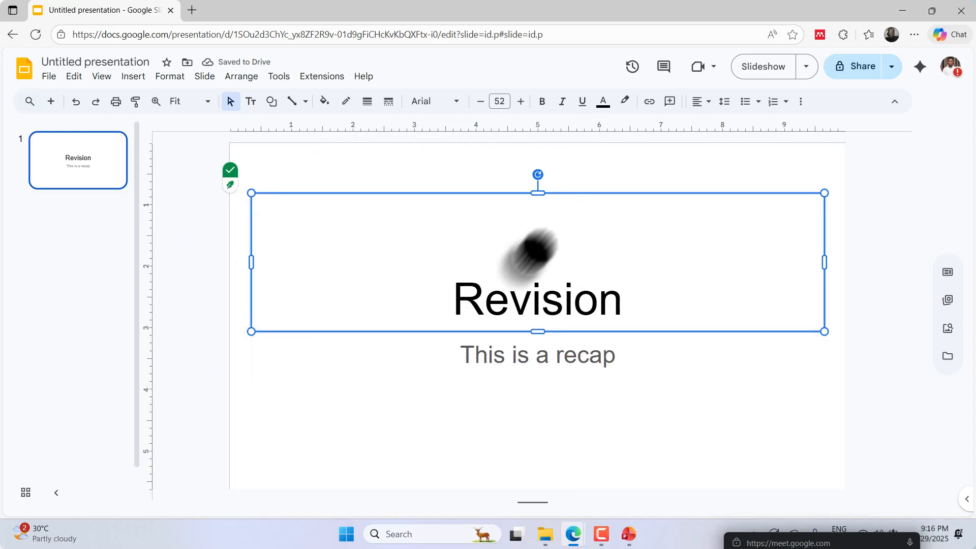
{"action": "left_click_drag", "start_coordinate": [537, 333], "coordinate": [531, 254]}
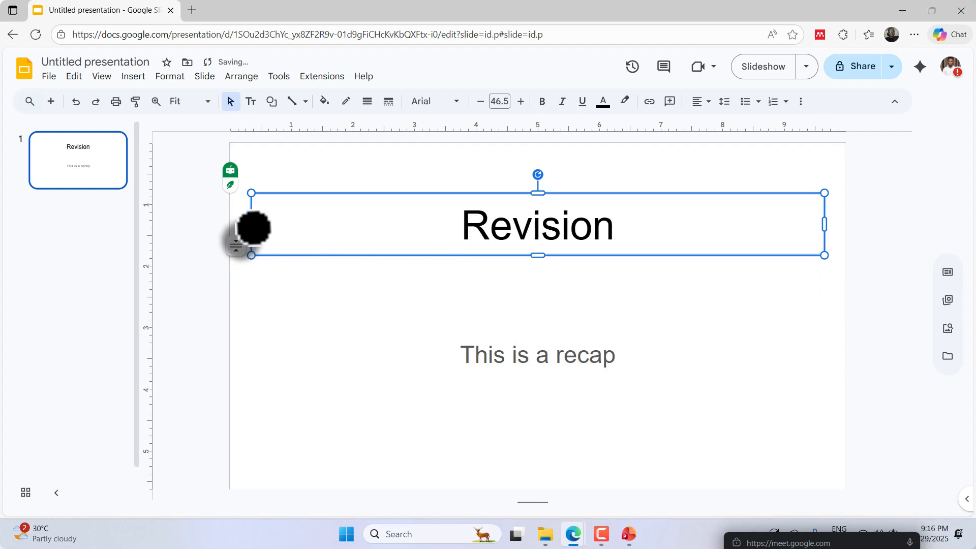
{"action": "left_click_drag", "start_coordinate": [252, 225], "coordinate": [422, 224]}
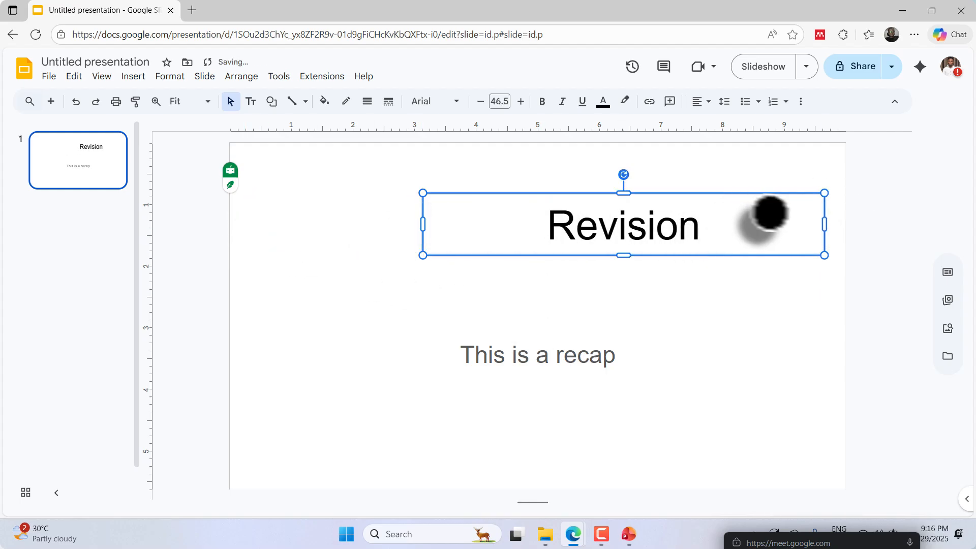
{"action": "left_click_drag", "start_coordinate": [742, 199], "coordinate": [621, 191]}
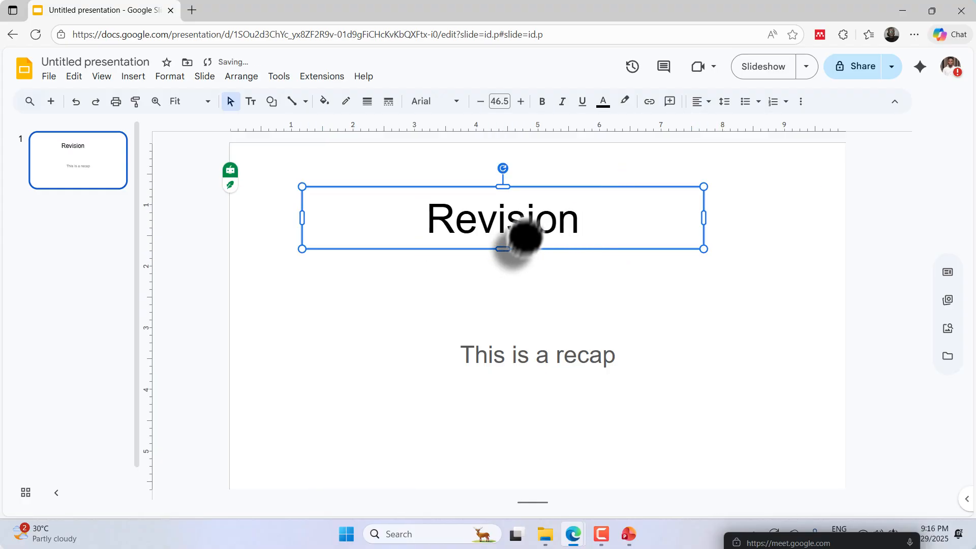
{"action": "left_click_drag", "start_coordinate": [525, 235], "coordinate": [582, 220]}
{"action": "left_click", "coordinate": [527, 185]}
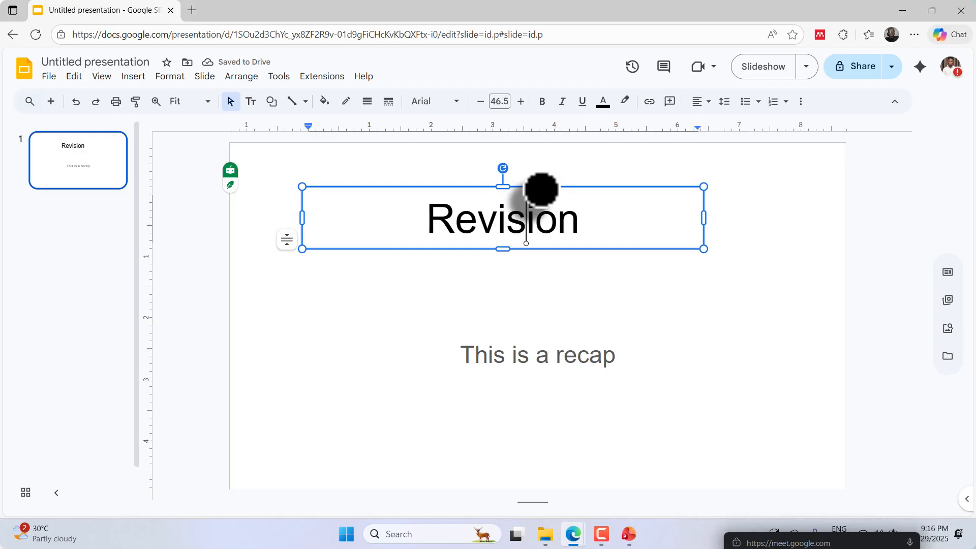
{"action": "left_click_drag", "start_coordinate": [542, 188], "coordinate": [577, 195]}
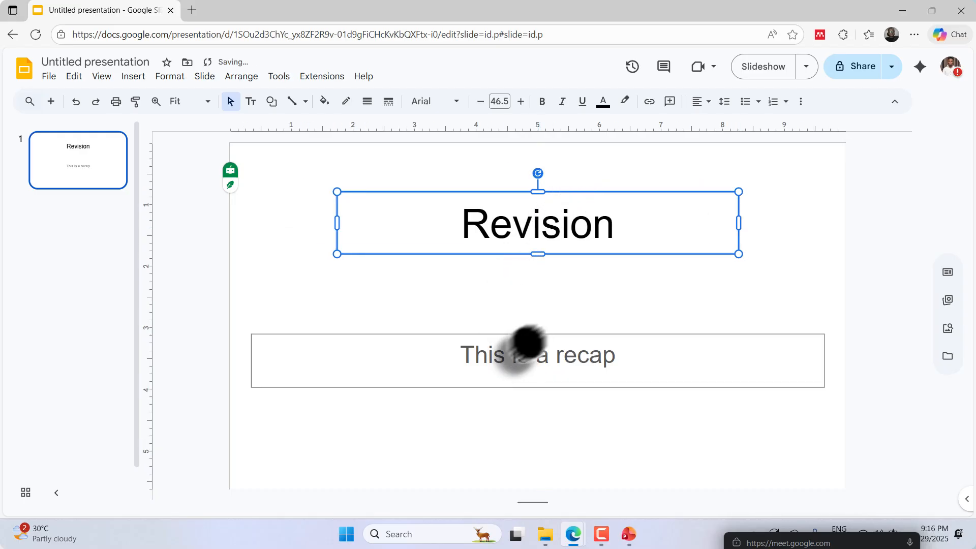
Step: Move the "This is a recap" subtitle box slightly up towards the title and deselect it
{"action": "left_click", "coordinate": [509, 335]}
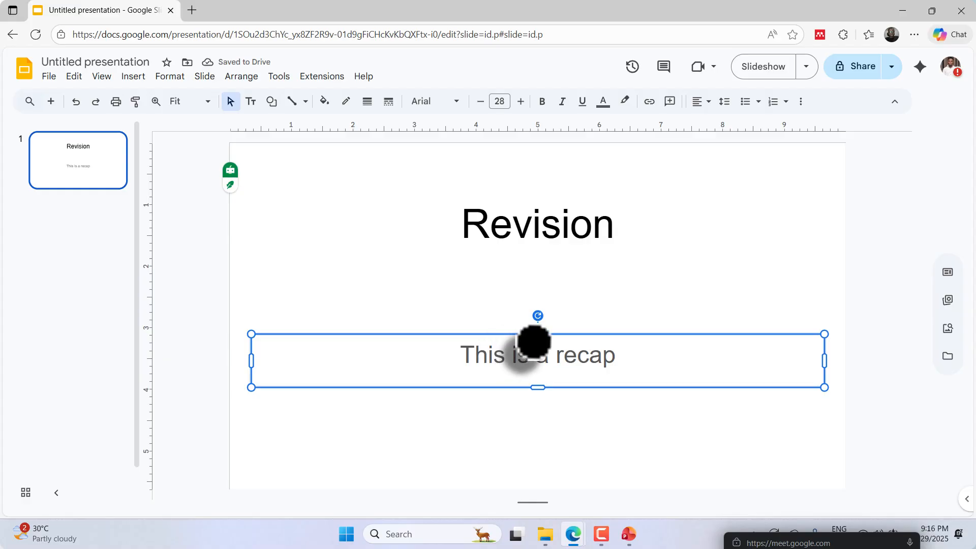
{"action": "left_click_drag", "start_coordinate": [536, 336], "coordinate": [531, 312]}
{"action": "left_click", "coordinate": [419, 278]}
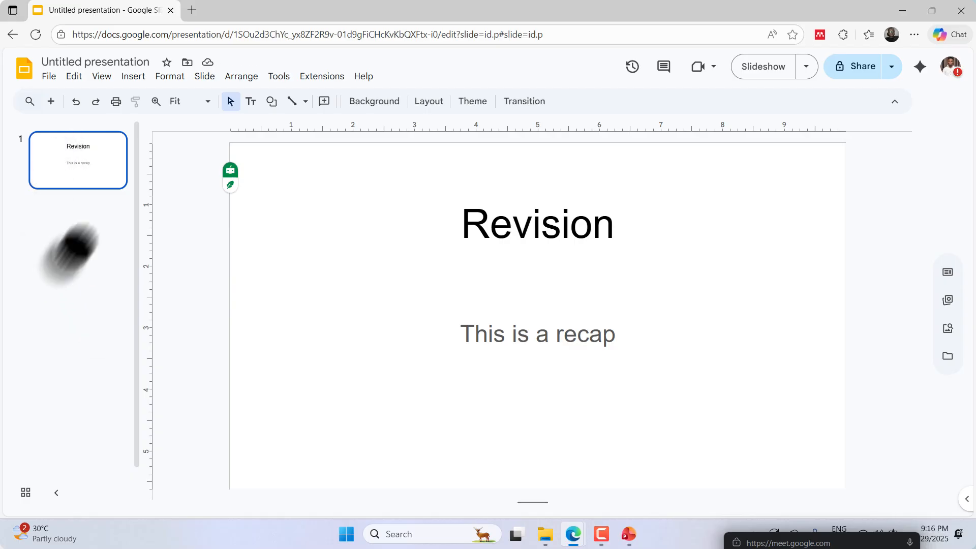
Step: Add a second slide after the title slide, activate its title placeholder, and briefly hide and restore the menus
{"action": "left_click", "coordinate": [70, 224]}
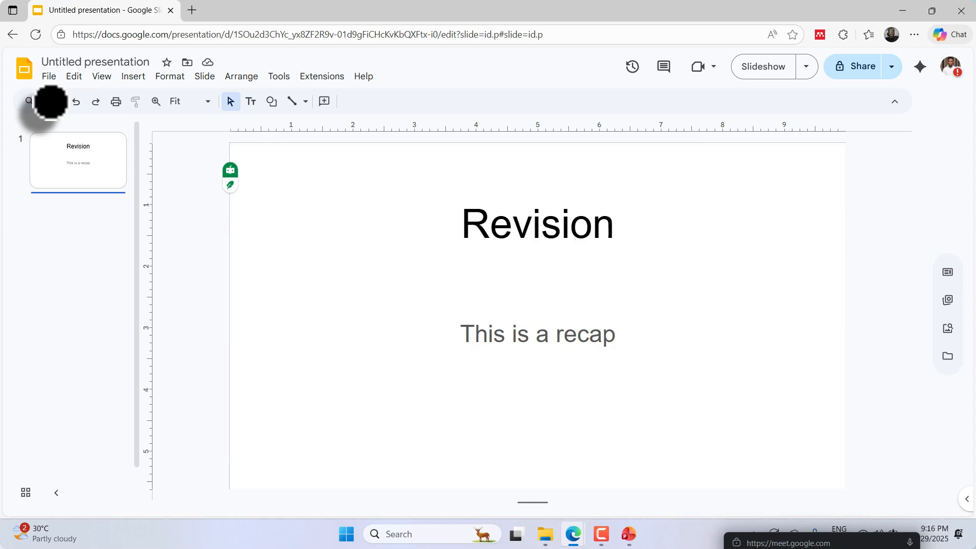
{"action": "left_click", "coordinate": [51, 101]}
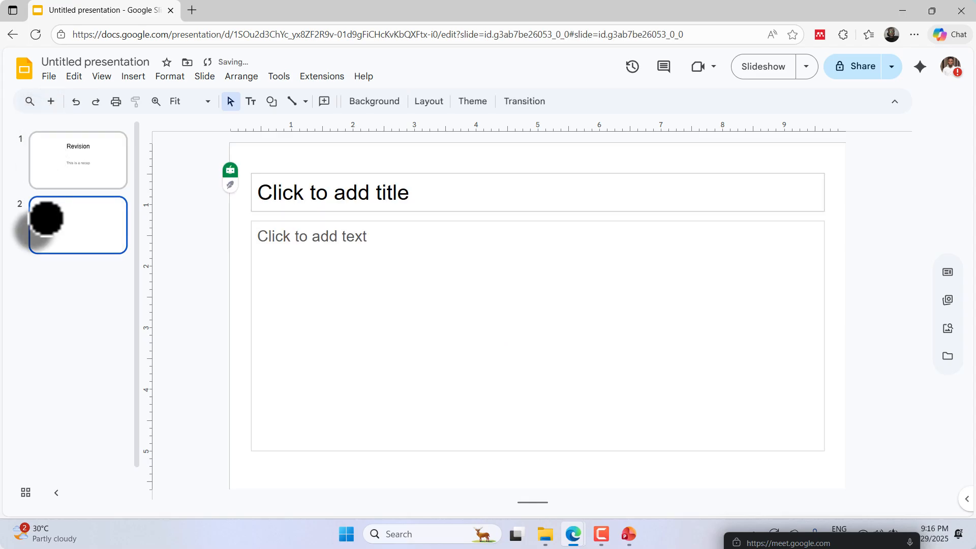
{"action": "left_click", "coordinate": [420, 189]}
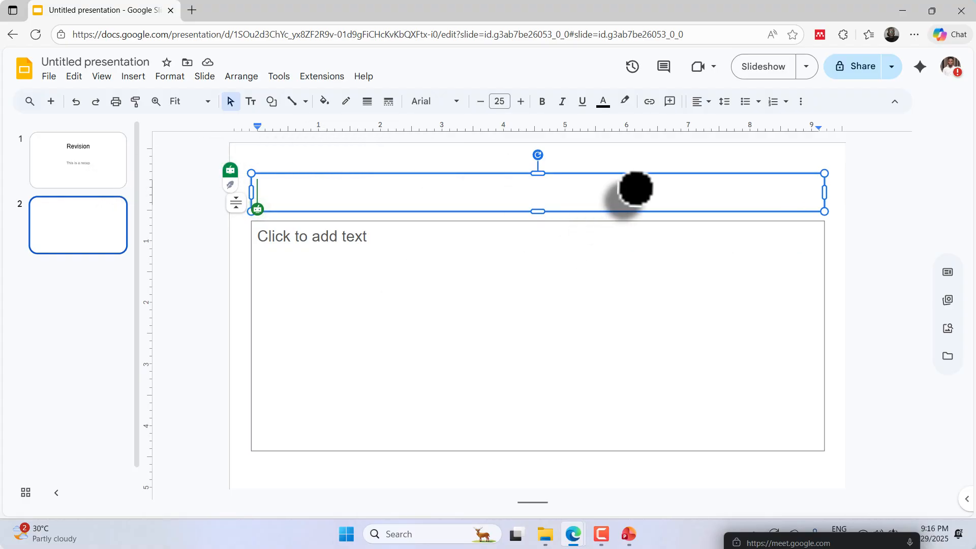
{"action": "left_click", "coordinate": [898, 102]}
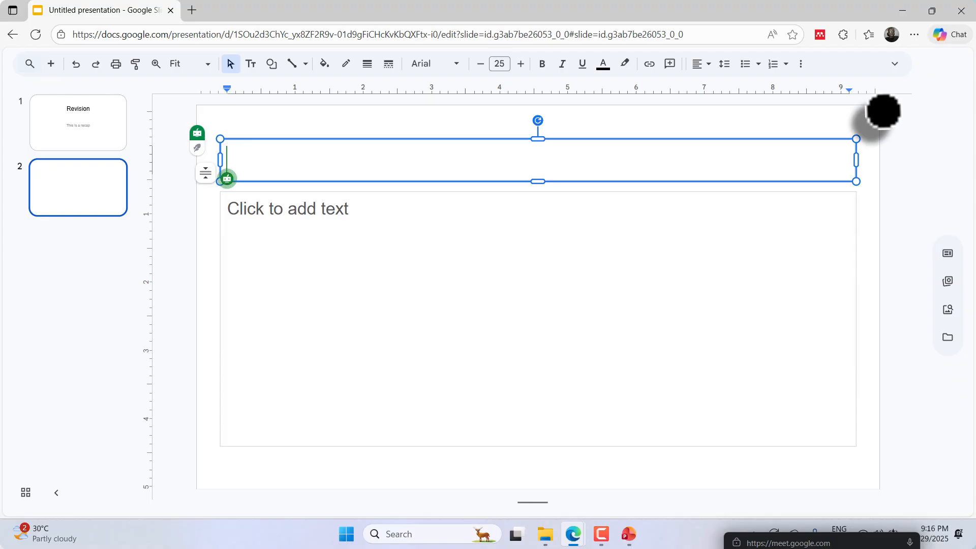
{"action": "left_click", "coordinate": [894, 64]}
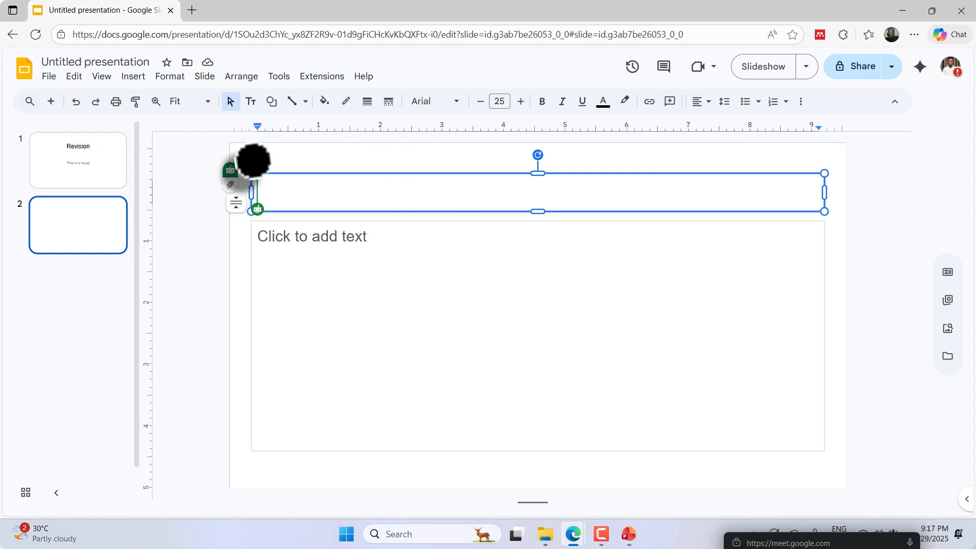
Step: Enter "dsdfaas" in the second slide's title placeholder and remove the text again
{"action": "type", "text": "aas"}
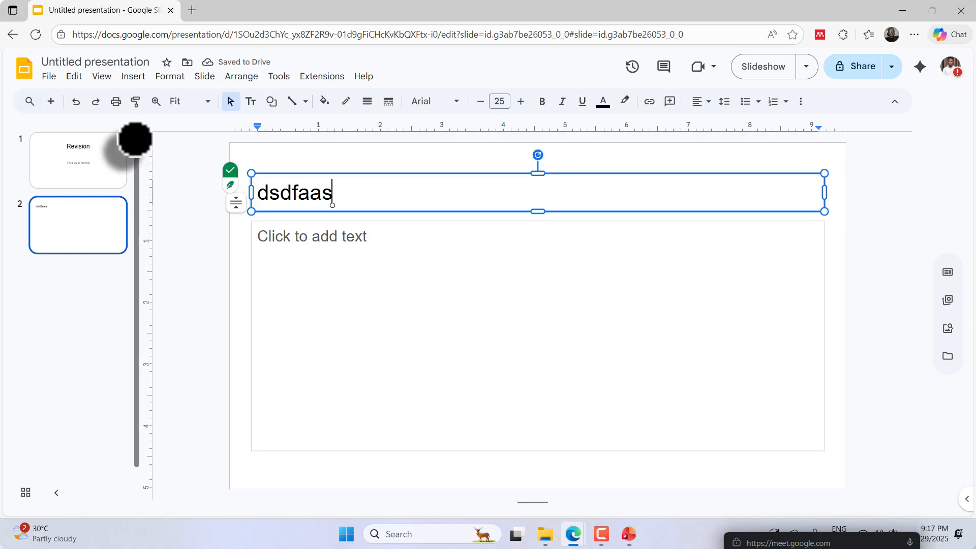
{"action": "key", "text": "BackSpace"}
{"action": "key", "text": "BackSpace"}
{"action": "key", "text": "BackSpace"}
{"action": "key", "text": "BackSpace"}
{"action": "key", "text": "BackSpace"}
{"action": "key", "text": "BackSpace"}
{"action": "key", "text": "BackSpace"}
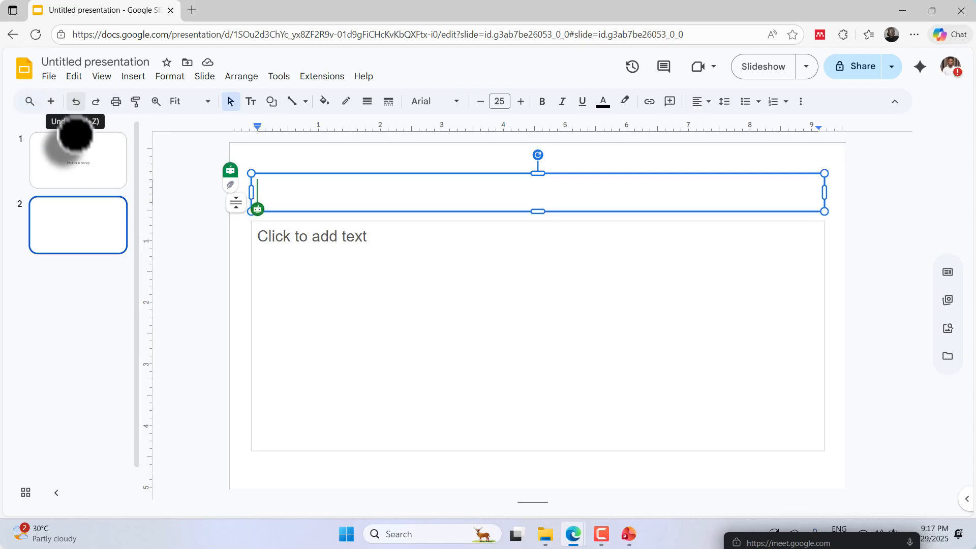
Step: Restore the second slide's title text with Redo and start the print preview of the presentation
{"action": "left_click", "coordinate": [96, 101]}
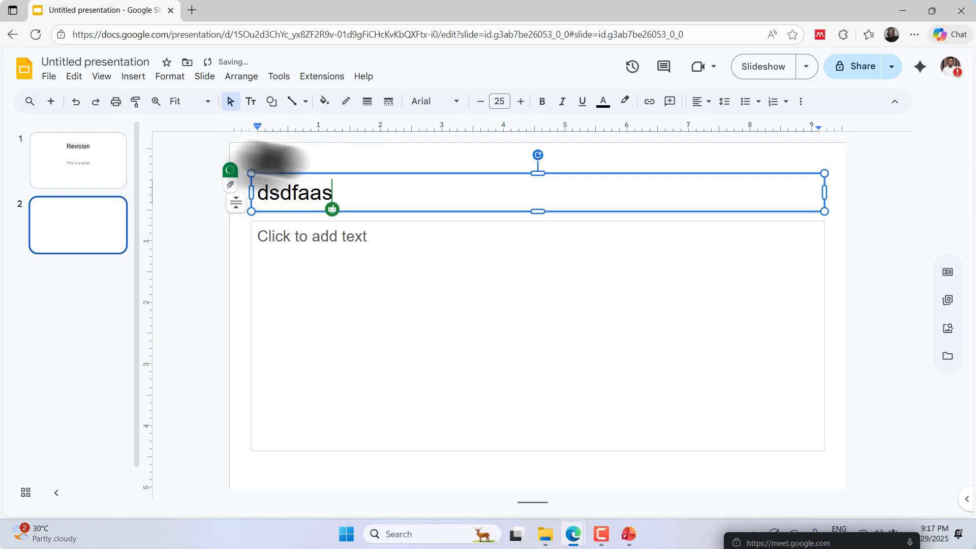
{"action": "left_click", "coordinate": [117, 102]}
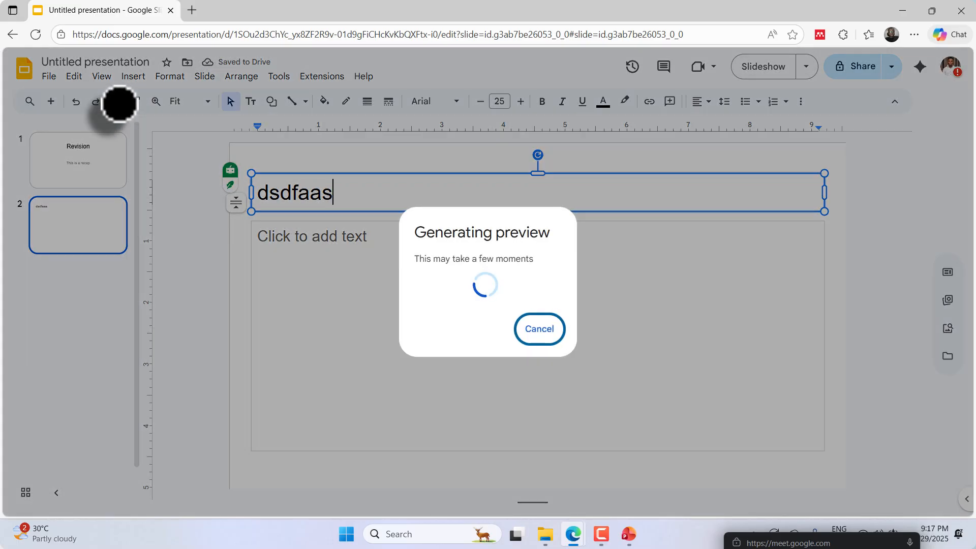
Step: Cancel the print preview and place the cursor in the second slide's body placeholder
{"action": "left_click", "coordinate": [546, 330]}
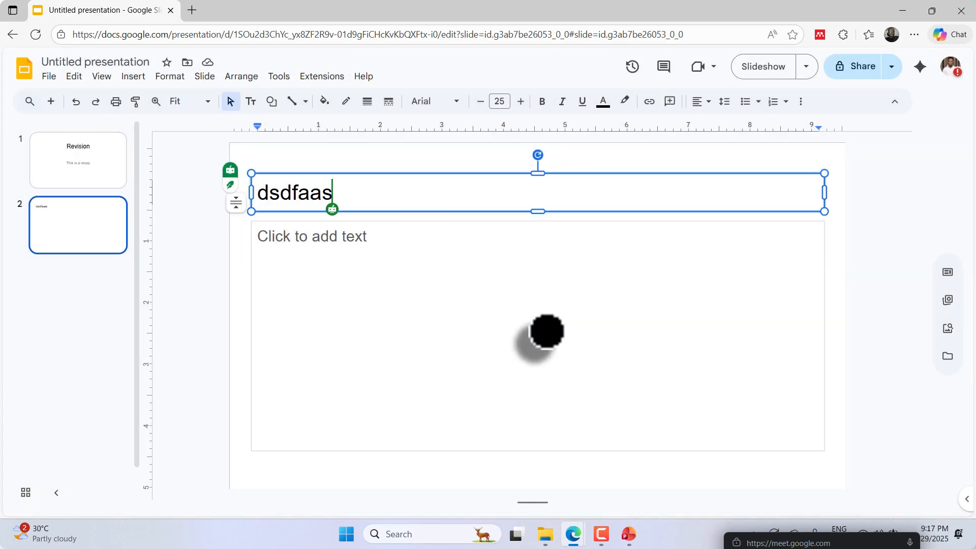
{"action": "left_click", "coordinate": [298, 276]}
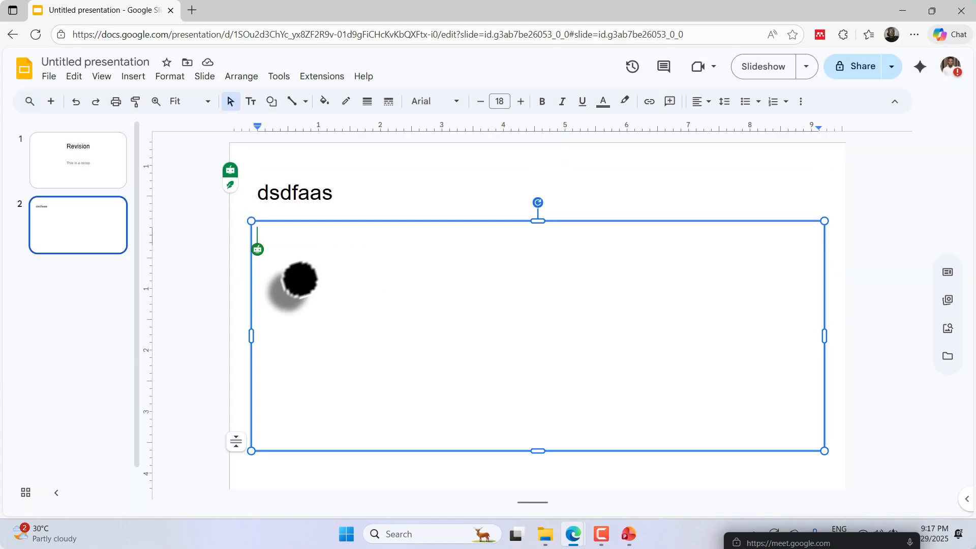
Step: Zoom out and back in on the second slide with the Zoom tool, and reset the view to Fit
{"action": "left_click", "coordinate": [135, 103]}
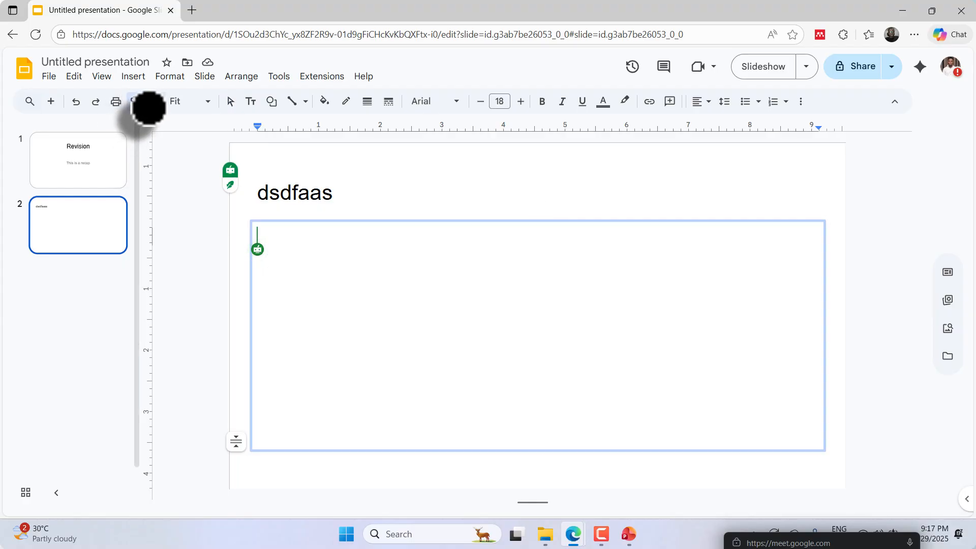
{"action": "left_click", "coordinate": [398, 251]}
{"action": "right_click", "coordinate": [398, 251]}
{"action": "right_click", "coordinate": [398, 251]}
{"action": "right_click", "coordinate": [397, 251]}
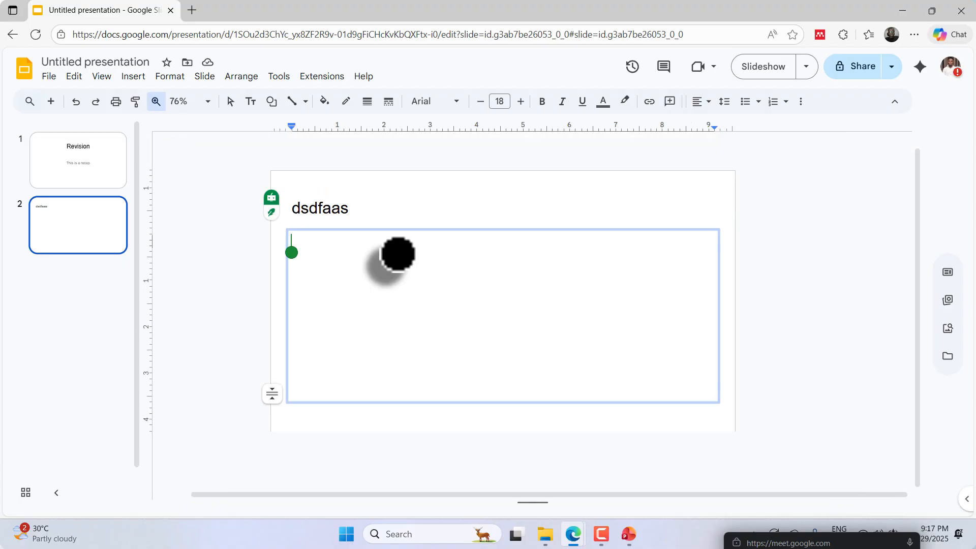
{"action": "left_click", "coordinate": [369, 263]}
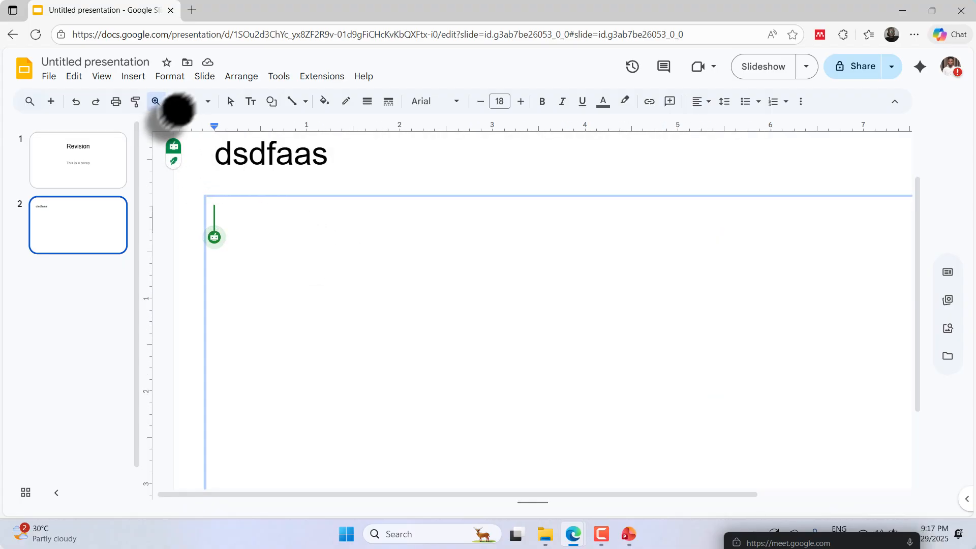
{"action": "left_click", "coordinate": [208, 100]}
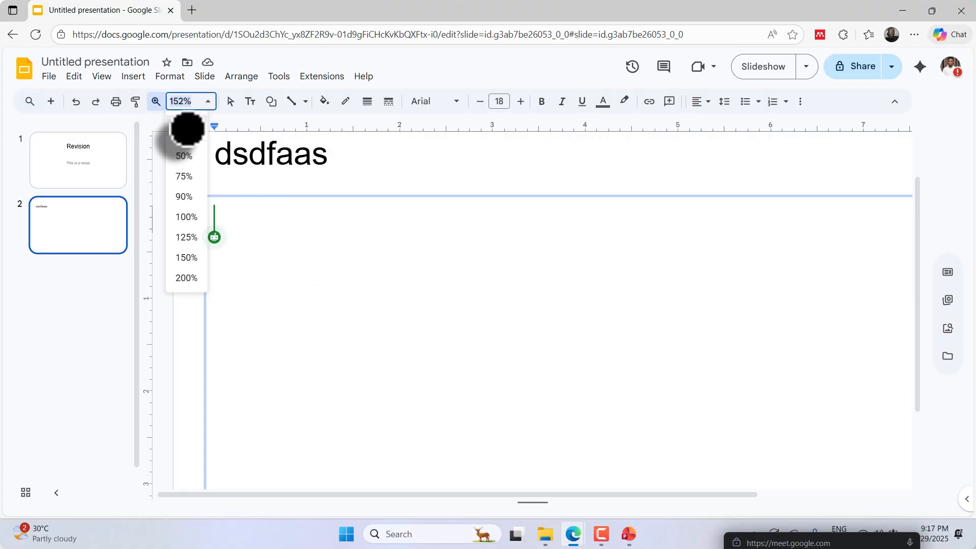
{"action": "left_click", "coordinate": [186, 134]}
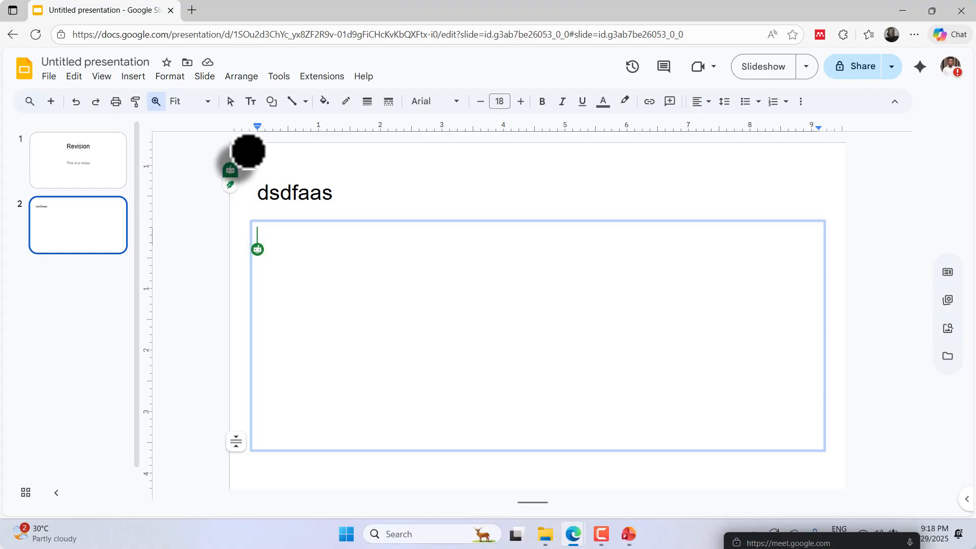
Step: Magnify the area beside the second slide's title, leave the Zoom tool, and fit the whole slide in view
{"action": "left_click", "coordinate": [366, 195]}
{"action": "left_click", "coordinate": [366, 194]}
{"action": "left_click", "coordinate": [365, 195]}
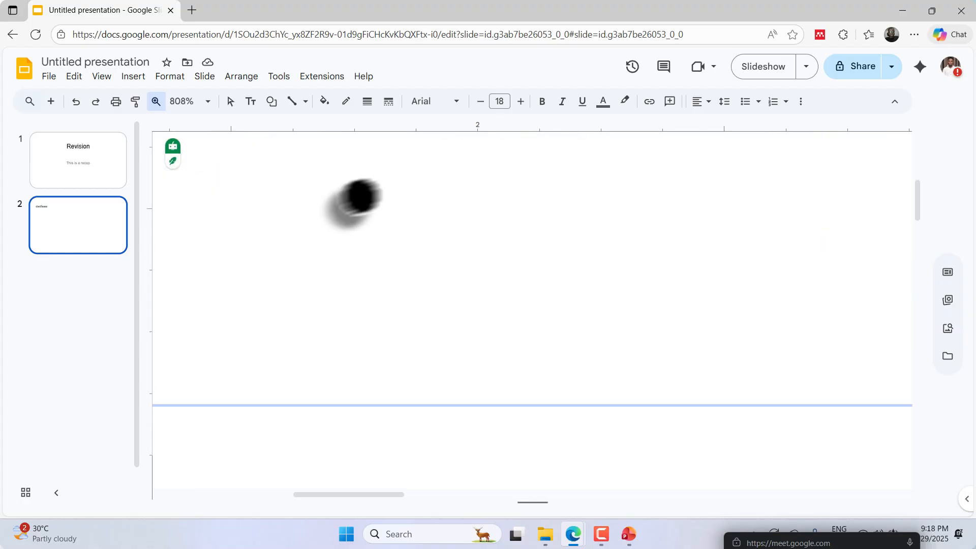
{"action": "left_click", "coordinate": [154, 101]}
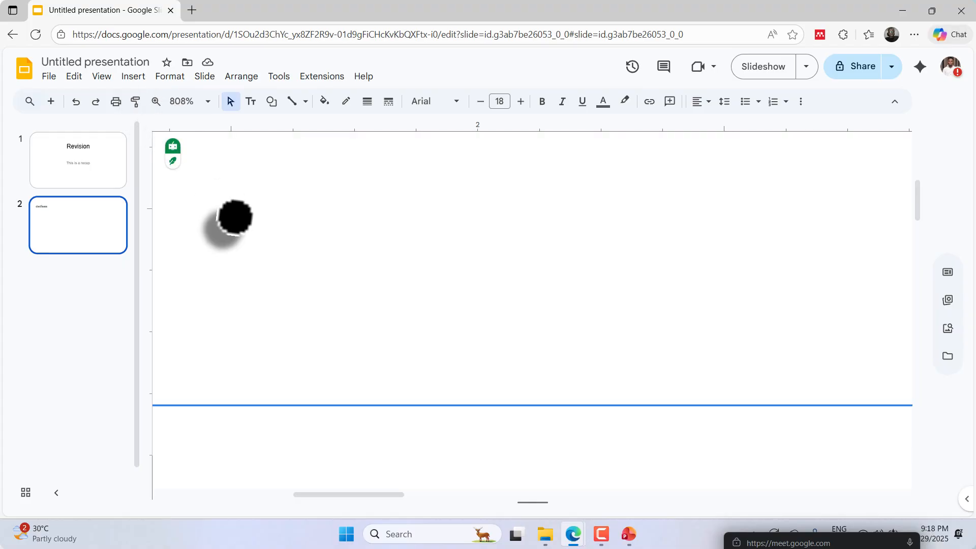
{"action": "left_click", "coordinate": [203, 101]}
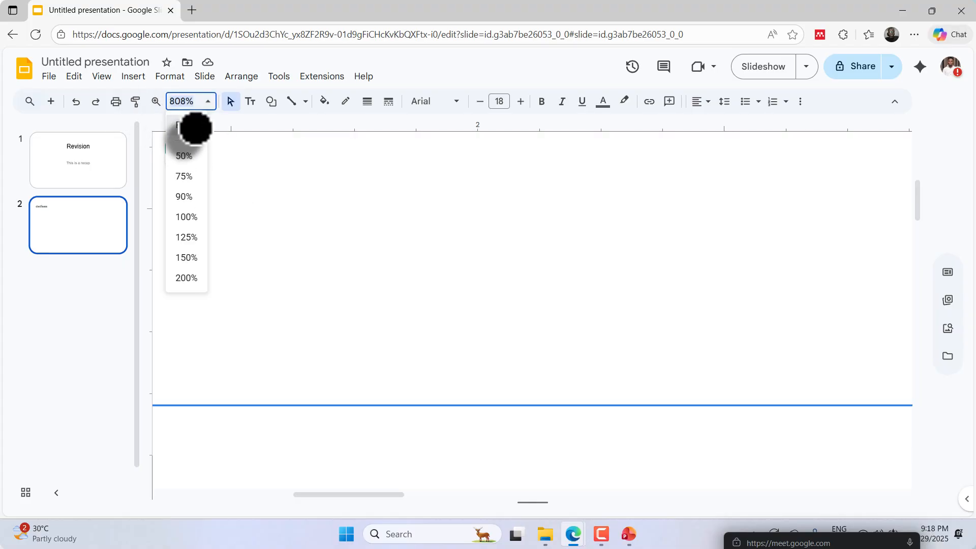
{"action": "left_click", "coordinate": [196, 127]}
Step: Change the font of the second slide's title text "dsdfaas" to Times New Roman
{"action": "left_click", "coordinate": [357, 195]}
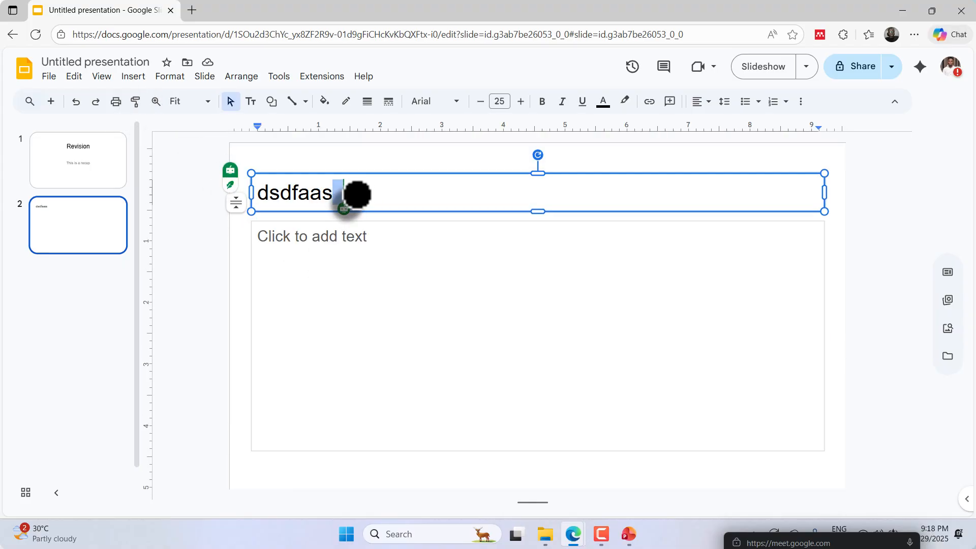
{"action": "left_click_drag", "start_coordinate": [356, 195], "coordinate": [475, 127]}
{"action": "left_click", "coordinate": [435, 101]}
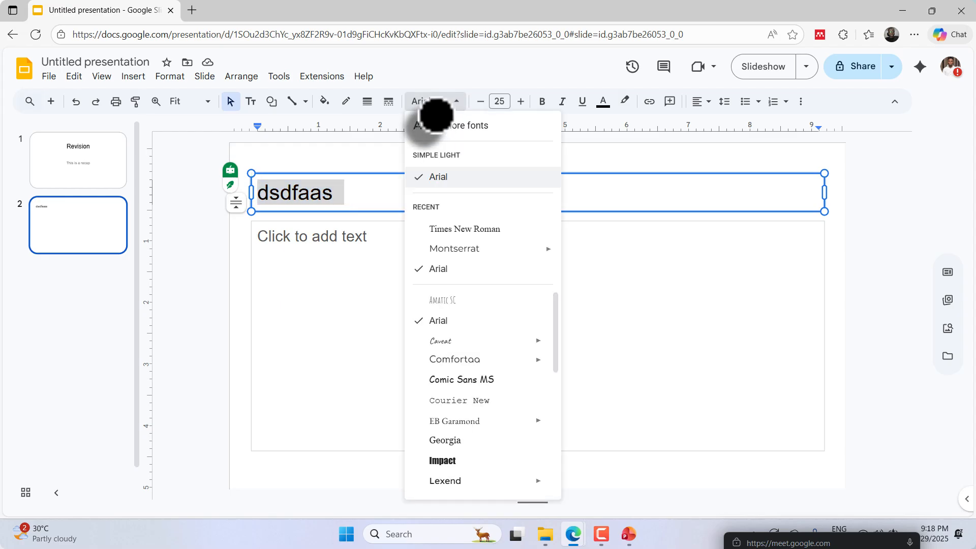
{"action": "left_click", "coordinate": [462, 227]}
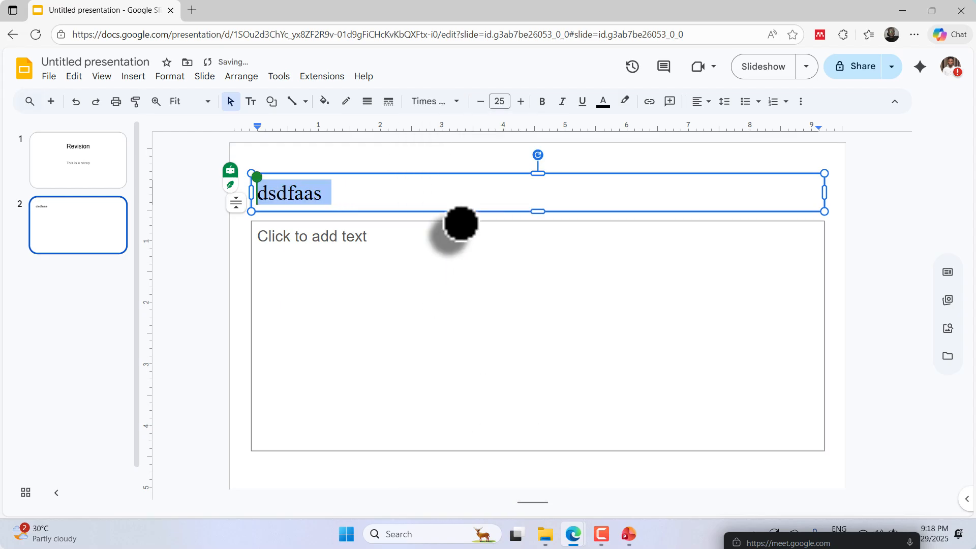
Step: Try to centre-align the title text on the second slide
{"action": "key", "text": "ctrl+e"}
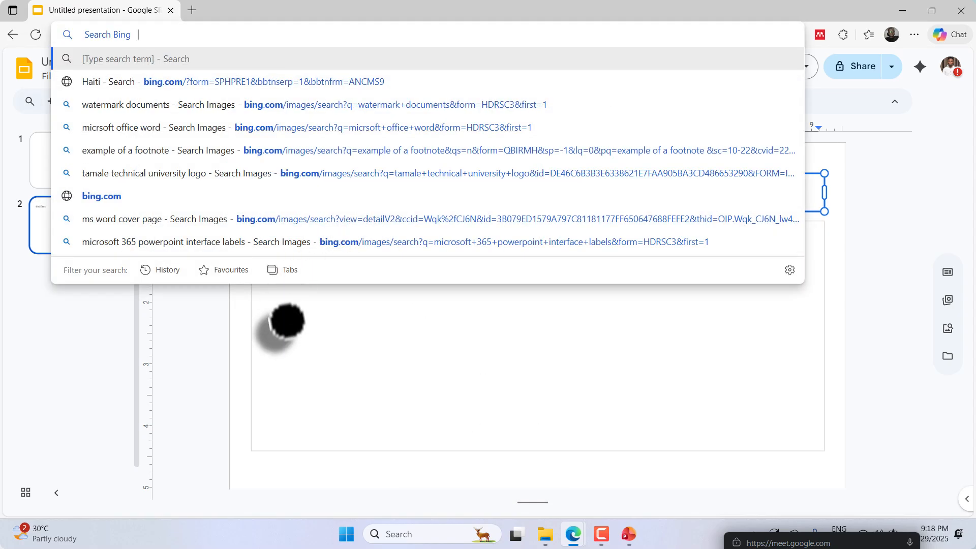
{"action": "triple_click", "coordinate": [367, 195]}
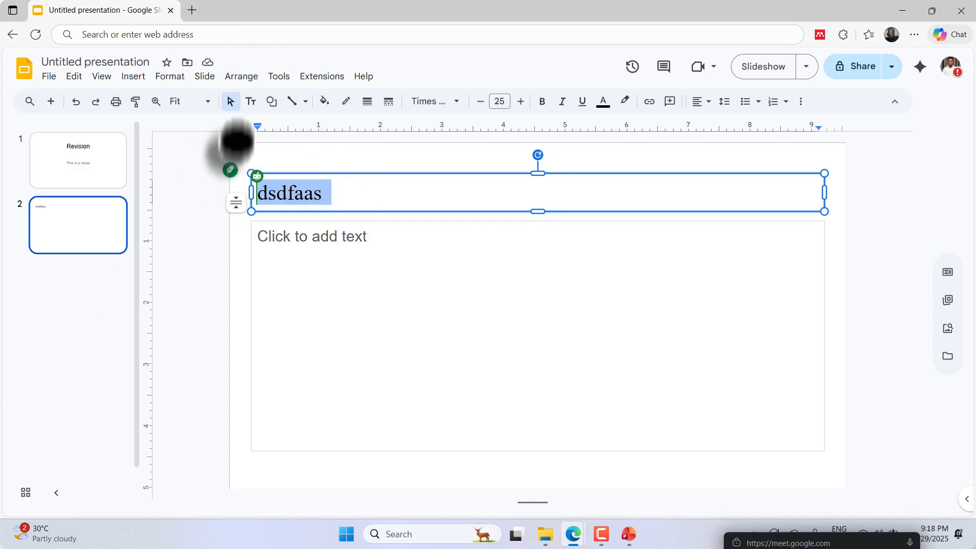
{"action": "key", "text": "ctrl+e"}
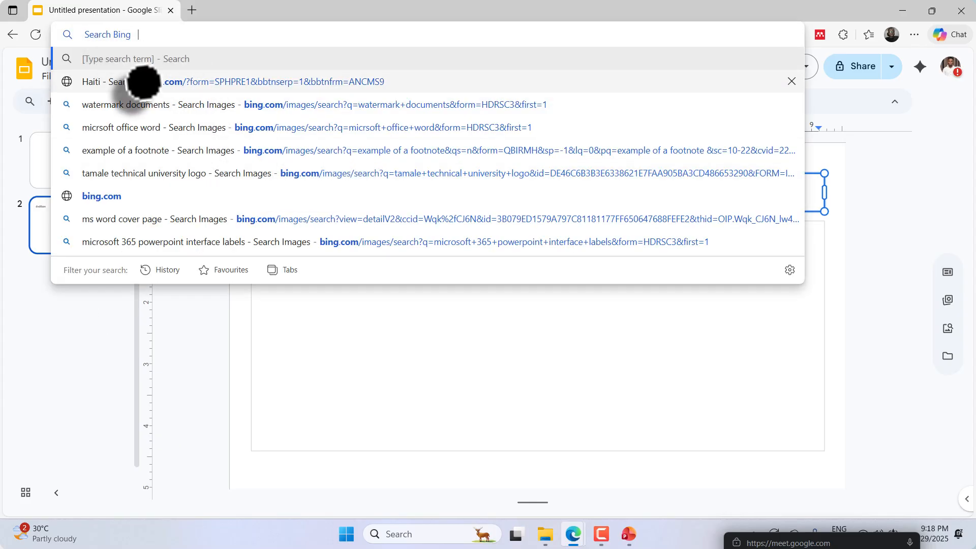
{"action": "key", "text": "alt+Tab"}
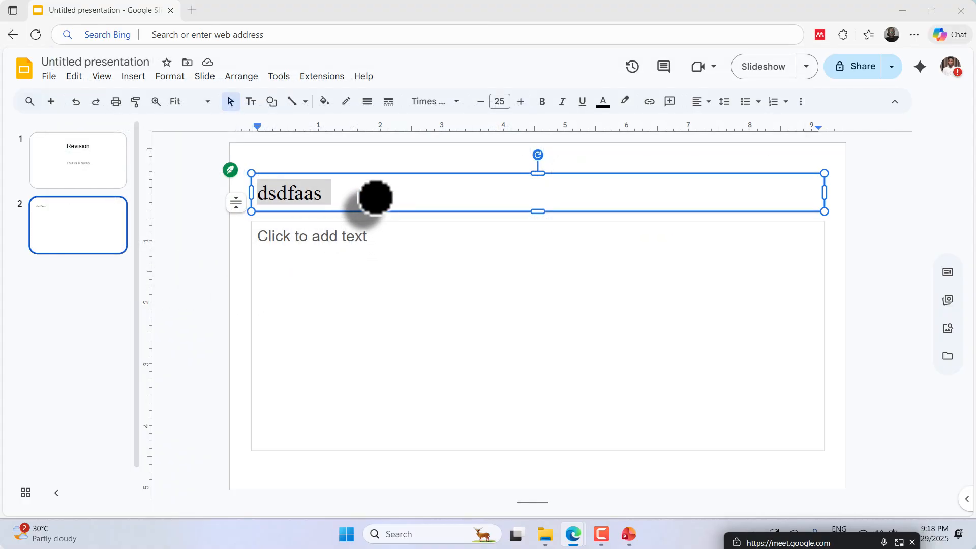
{"action": "left_click", "coordinate": [348, 197]}
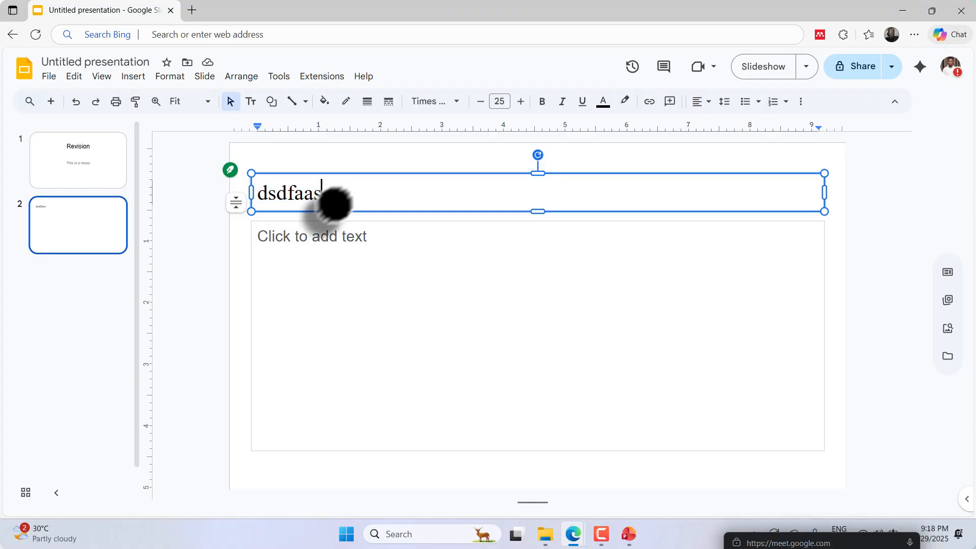
{"action": "type", "text": "aas"}
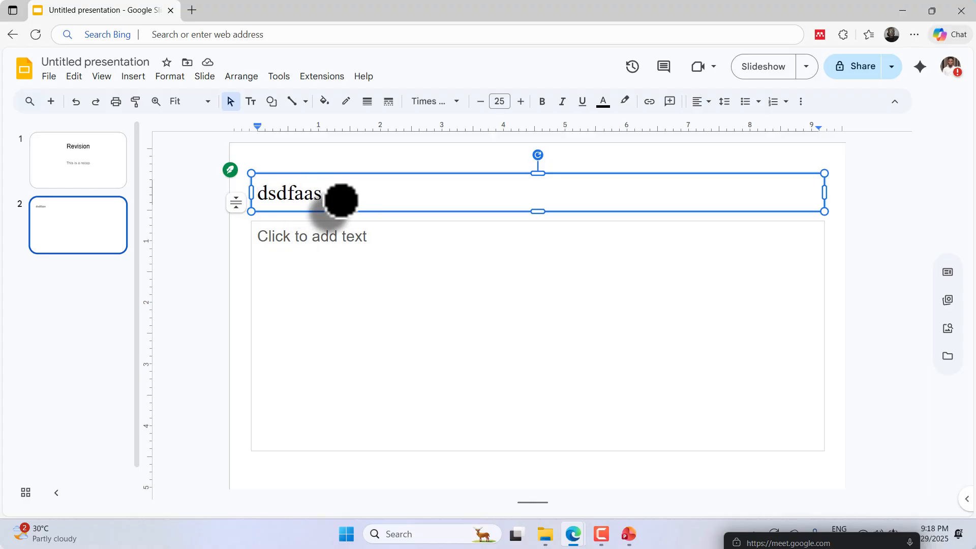
{"action": "key", "text": "ctrl+e"}
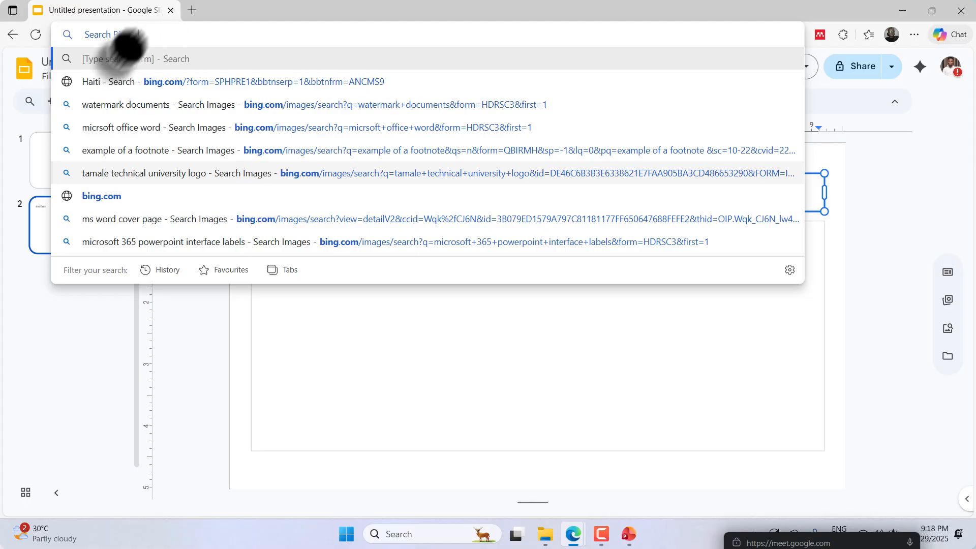
{"action": "left_click", "coordinate": [353, 355]}
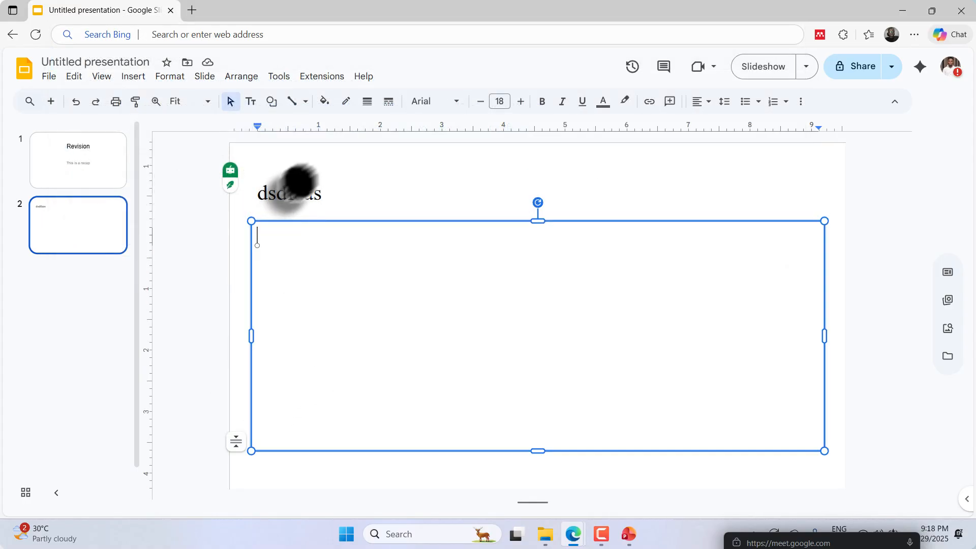
{"action": "left_click", "coordinate": [337, 197]}
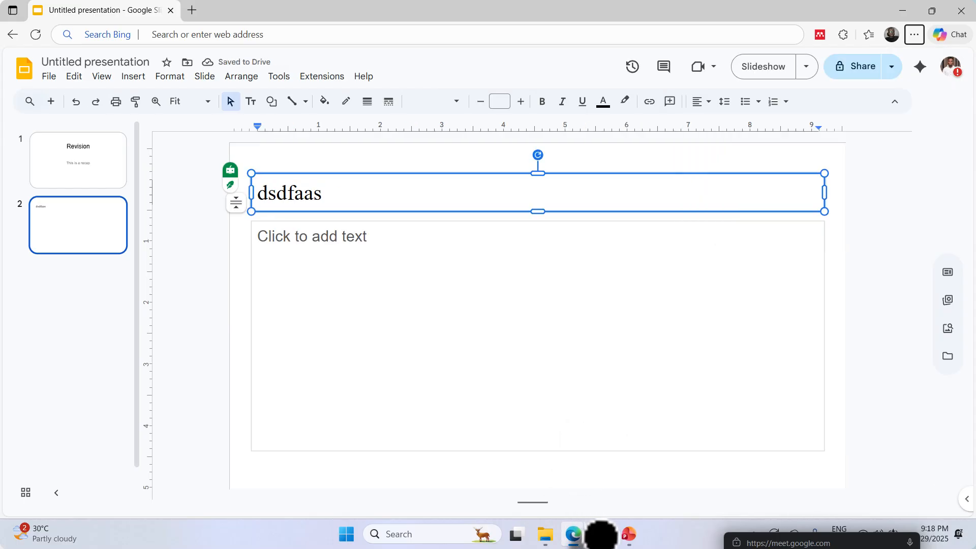
{"action": "left_click", "coordinate": [601, 535]}
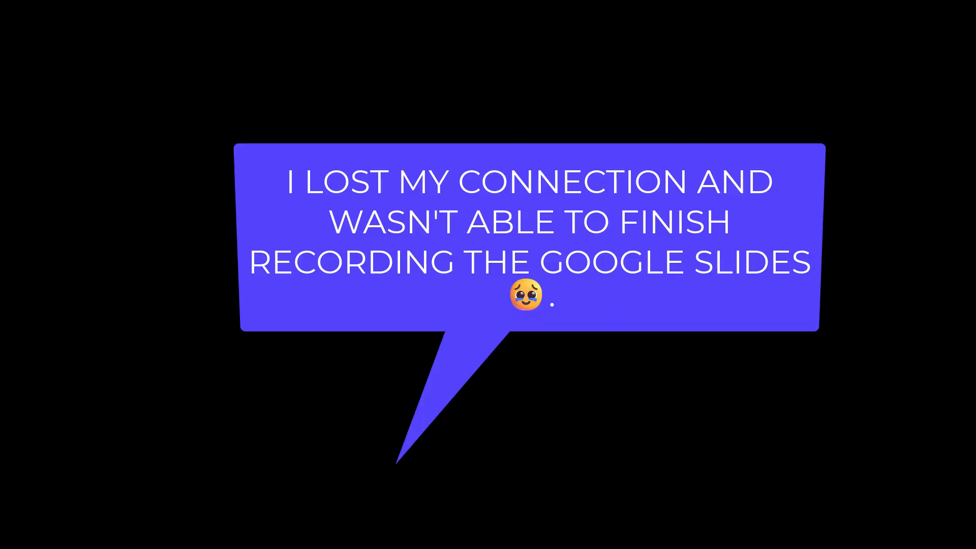